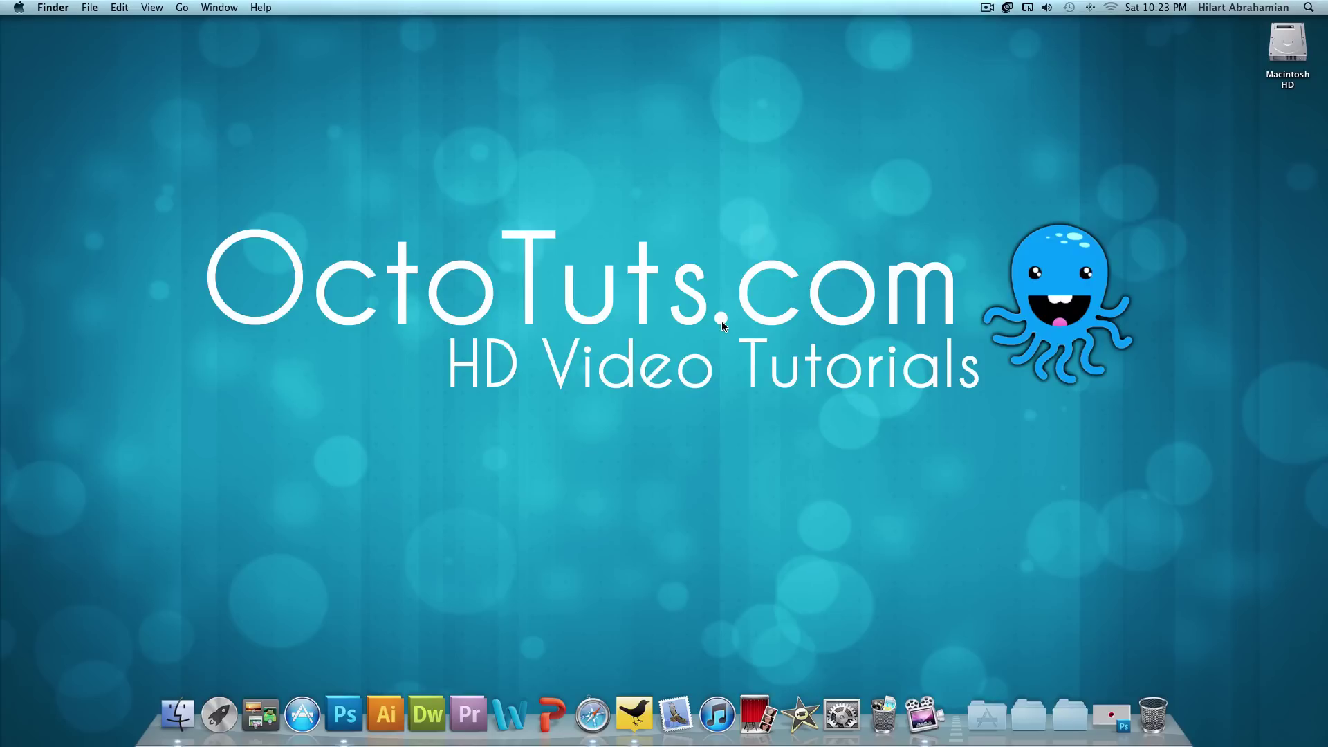
# Restore the minimized Untitled-2 red crown sticker example from the Dock
pyautogui.click(1111, 716)
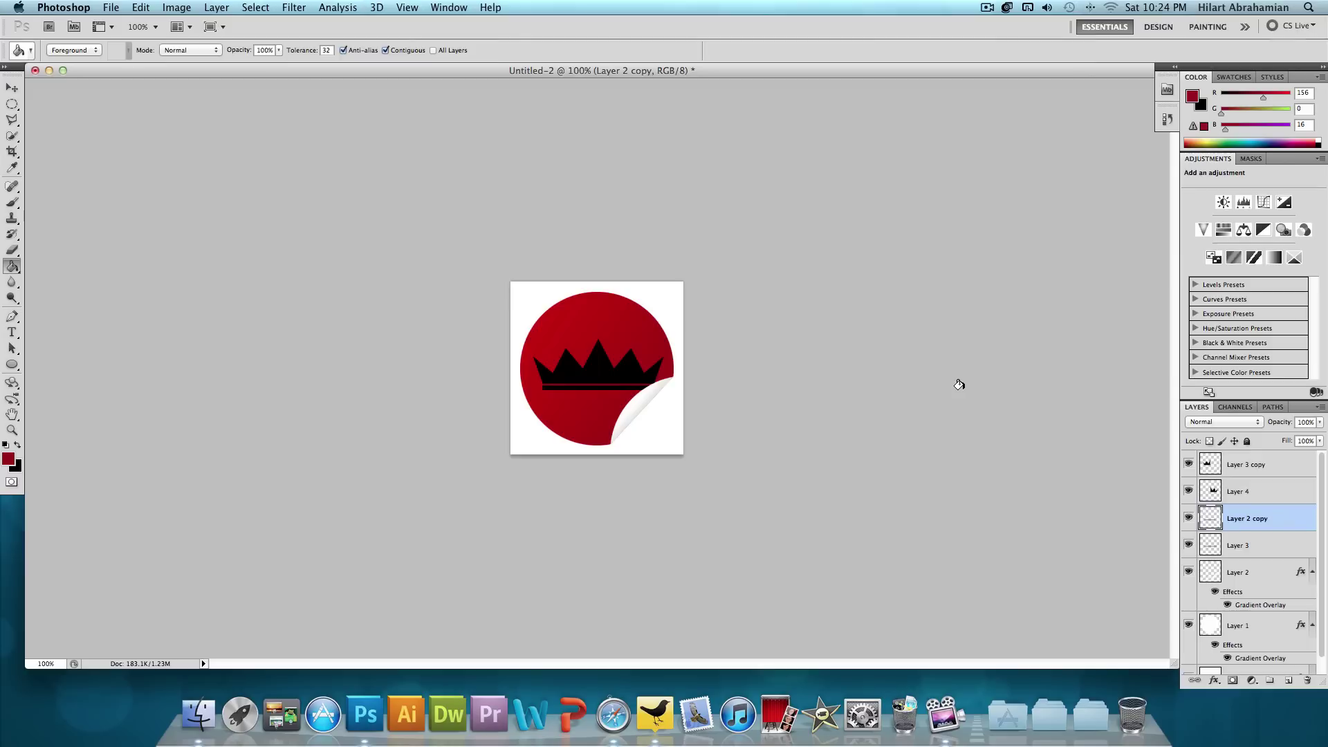
# Create a new 250 × 250 pixel white document, Untitled-3
pyautogui.click(111, 7)
pyautogui.click(160, 36)
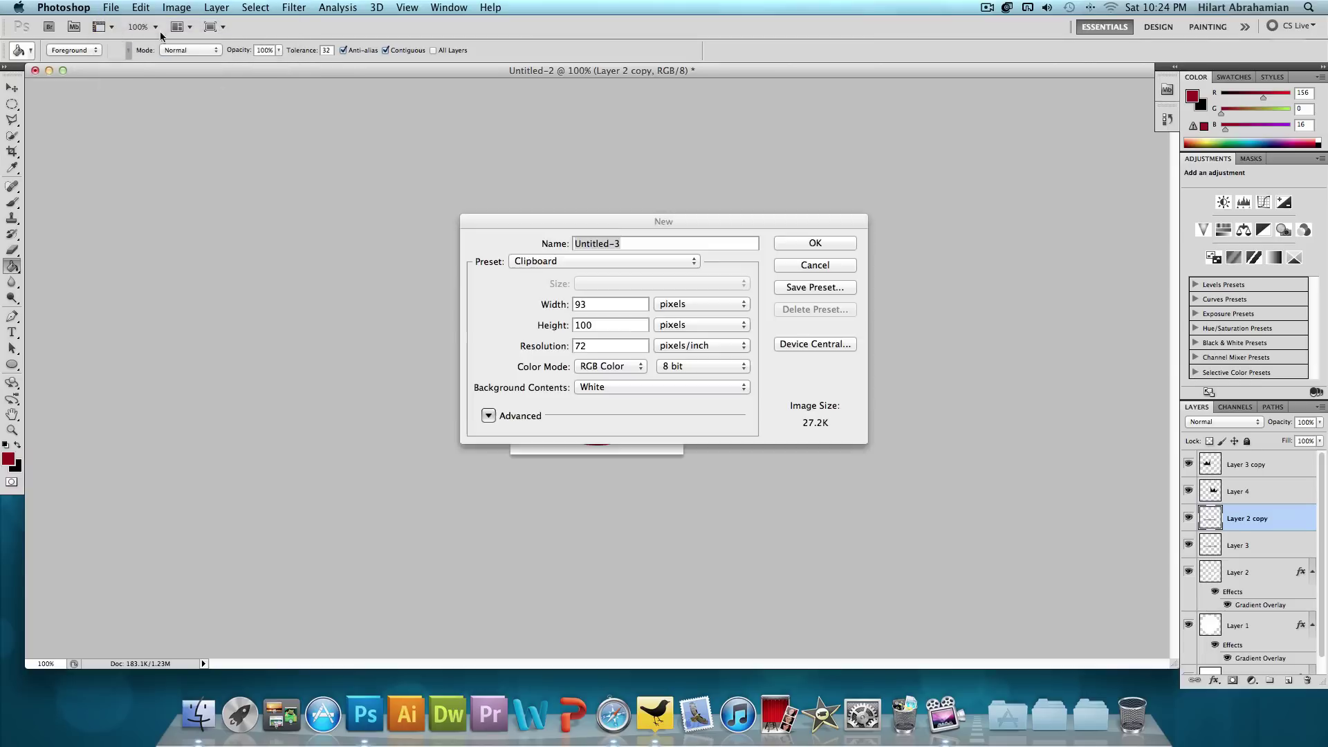
pyautogui.doubleClick(617, 299)
pyautogui.write('250')
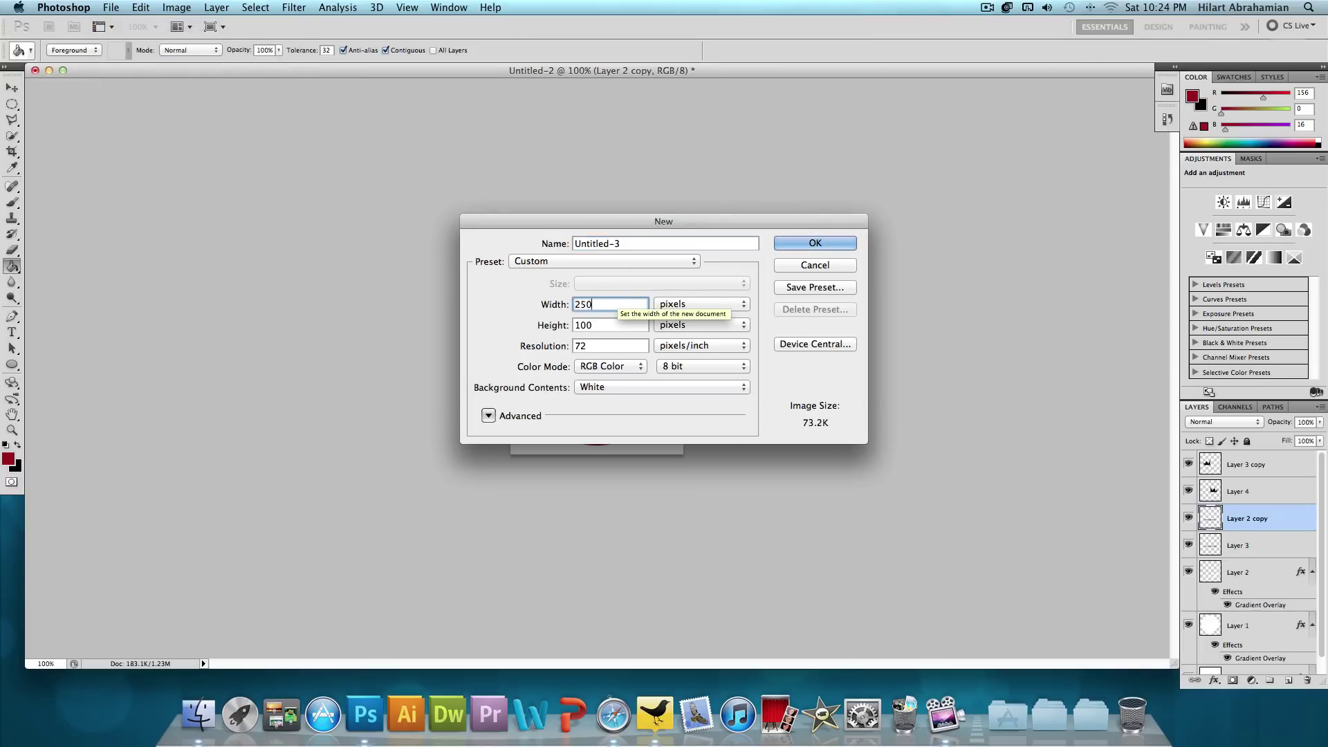
pyautogui.doubleClick(607, 326)
pyautogui.write('250')
pyautogui.click(791, 242)
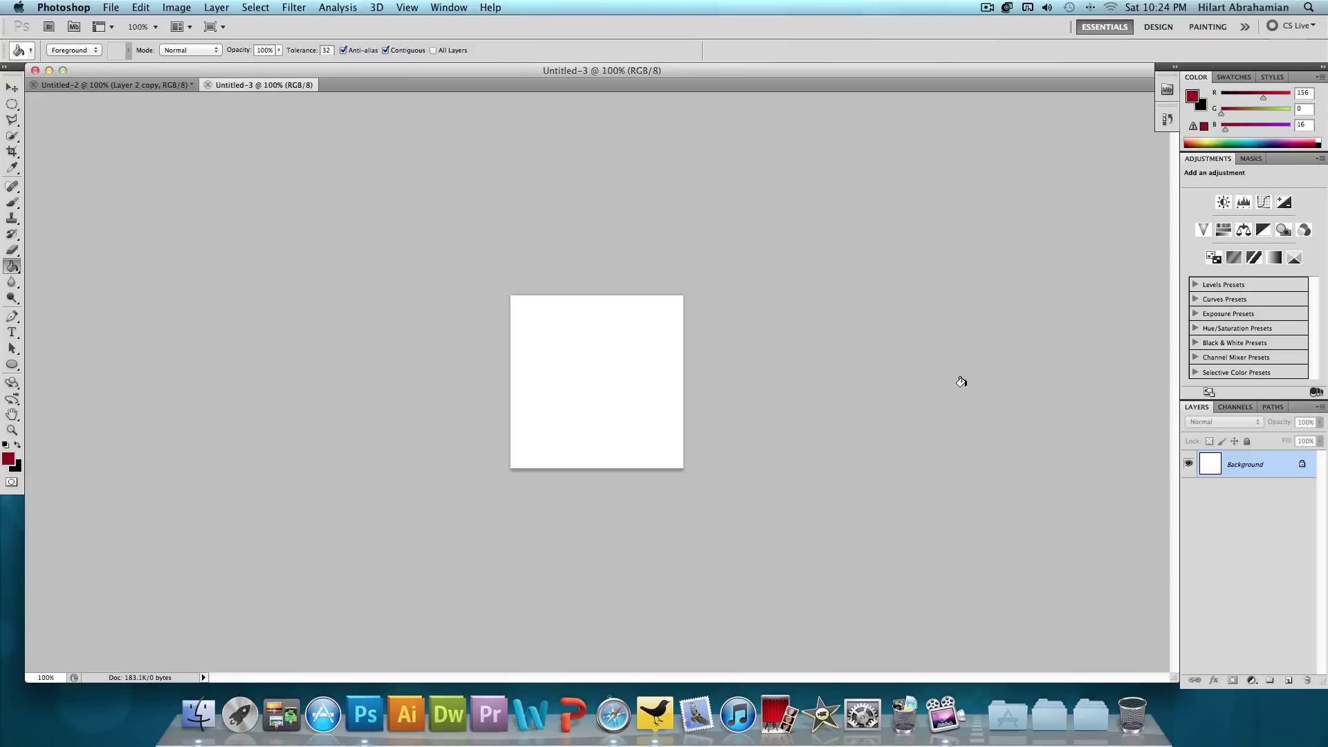
# Add Layer 1 and draw a large circular selection across the canvas
pyautogui.press('super+shift+n')
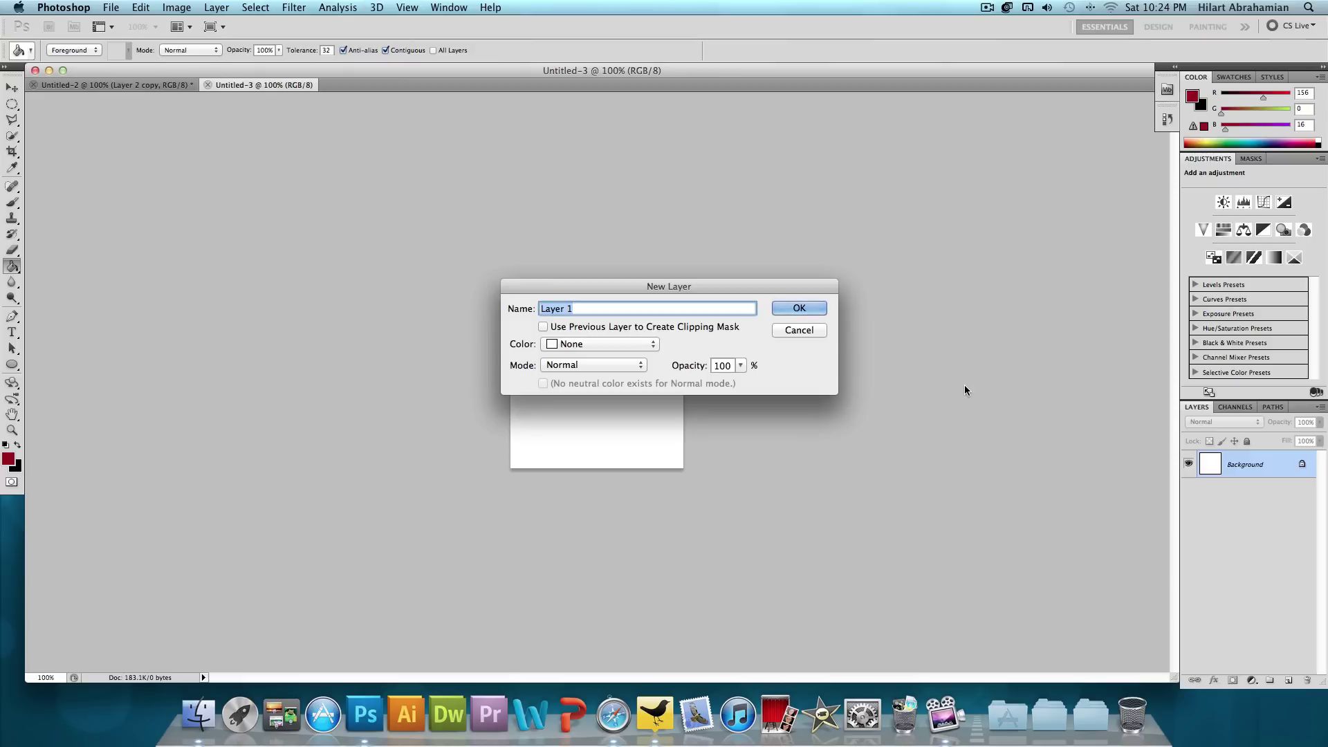
pyautogui.click(817, 307)
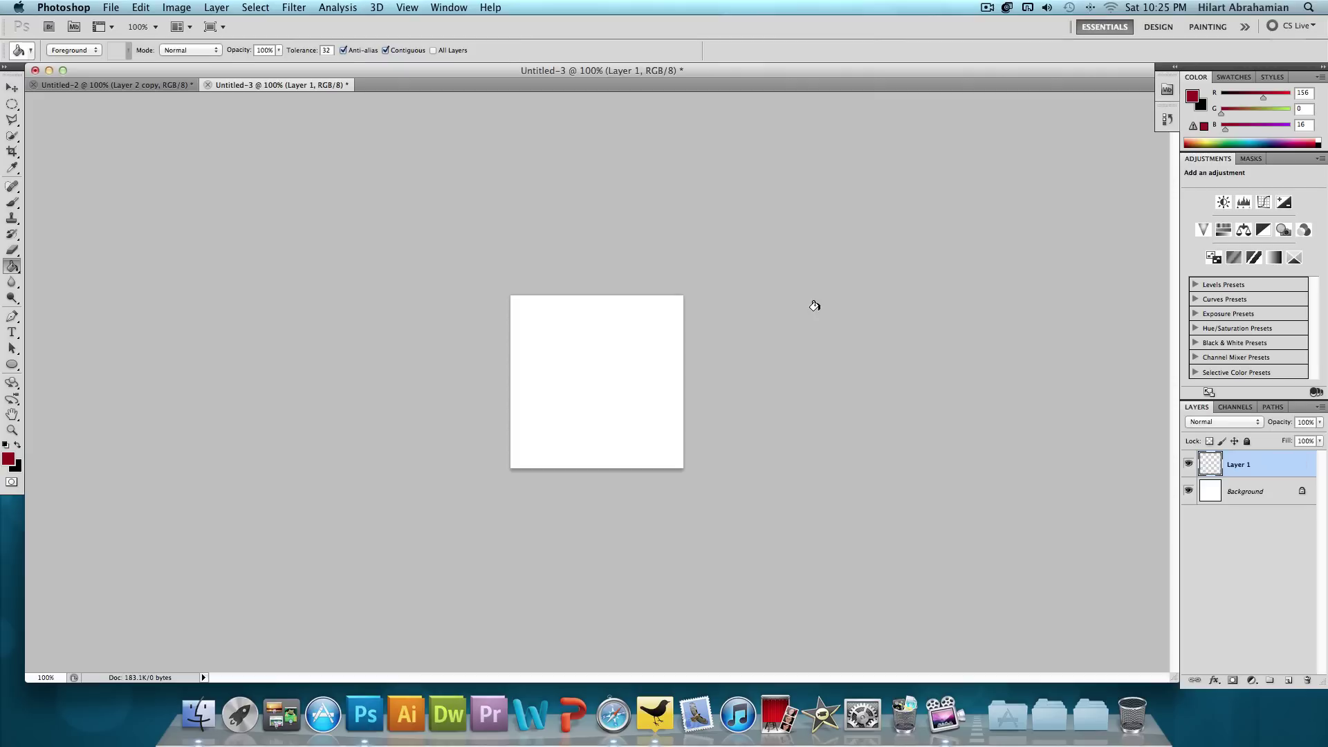
pyautogui.click(11, 106)
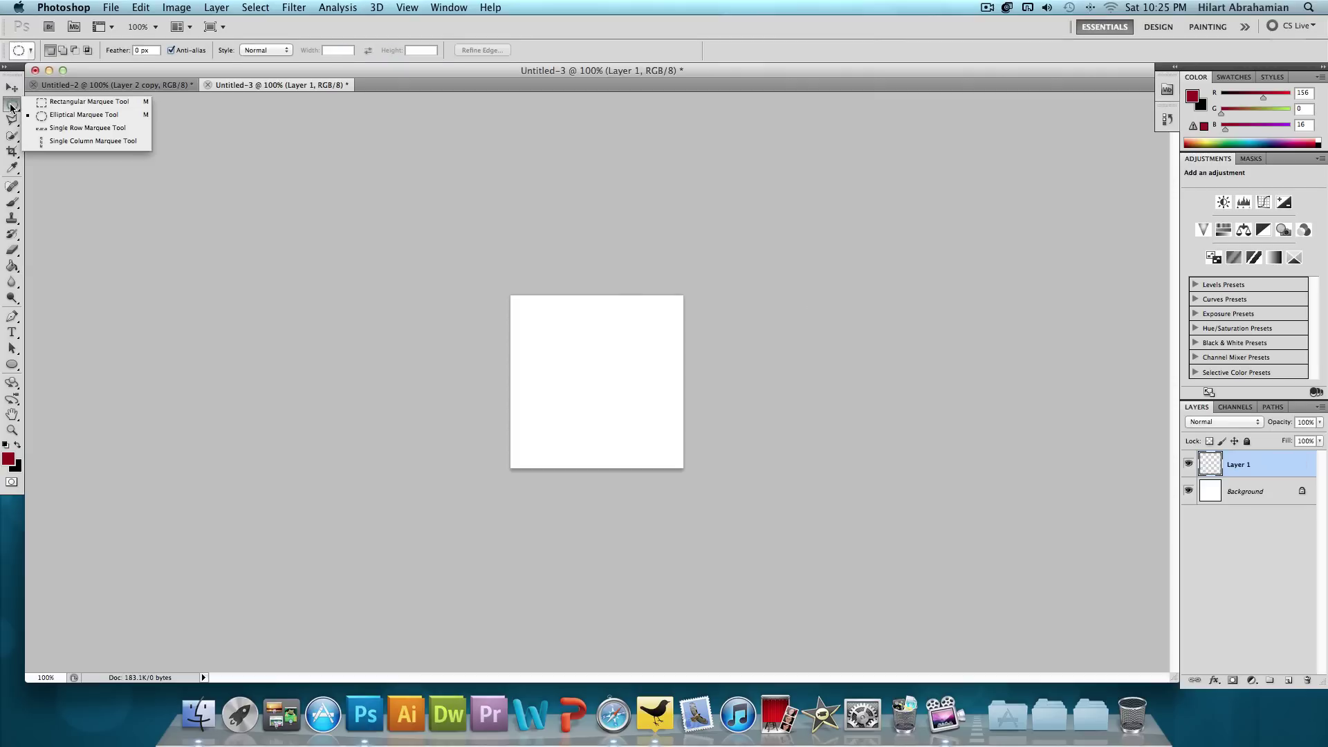
pyautogui.click(69, 102)
pyautogui.click(8, 108)
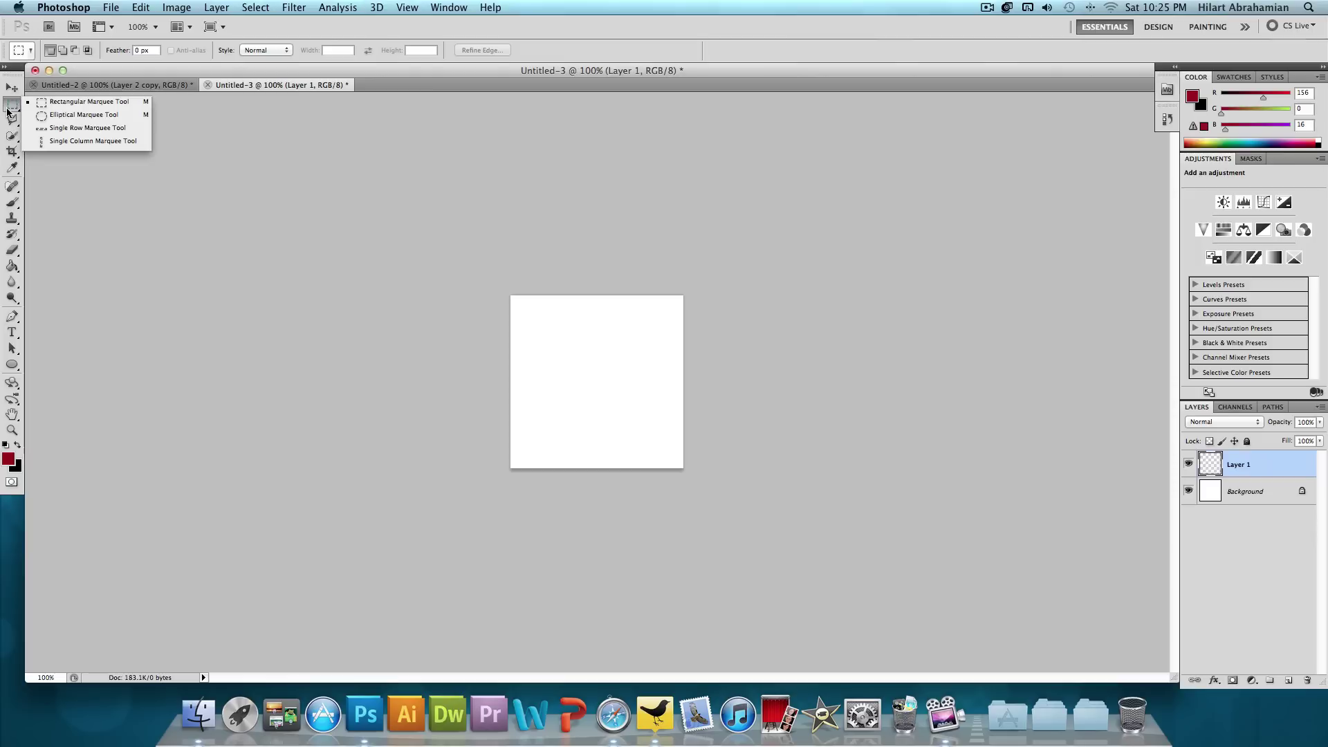
pyautogui.click(103, 116)
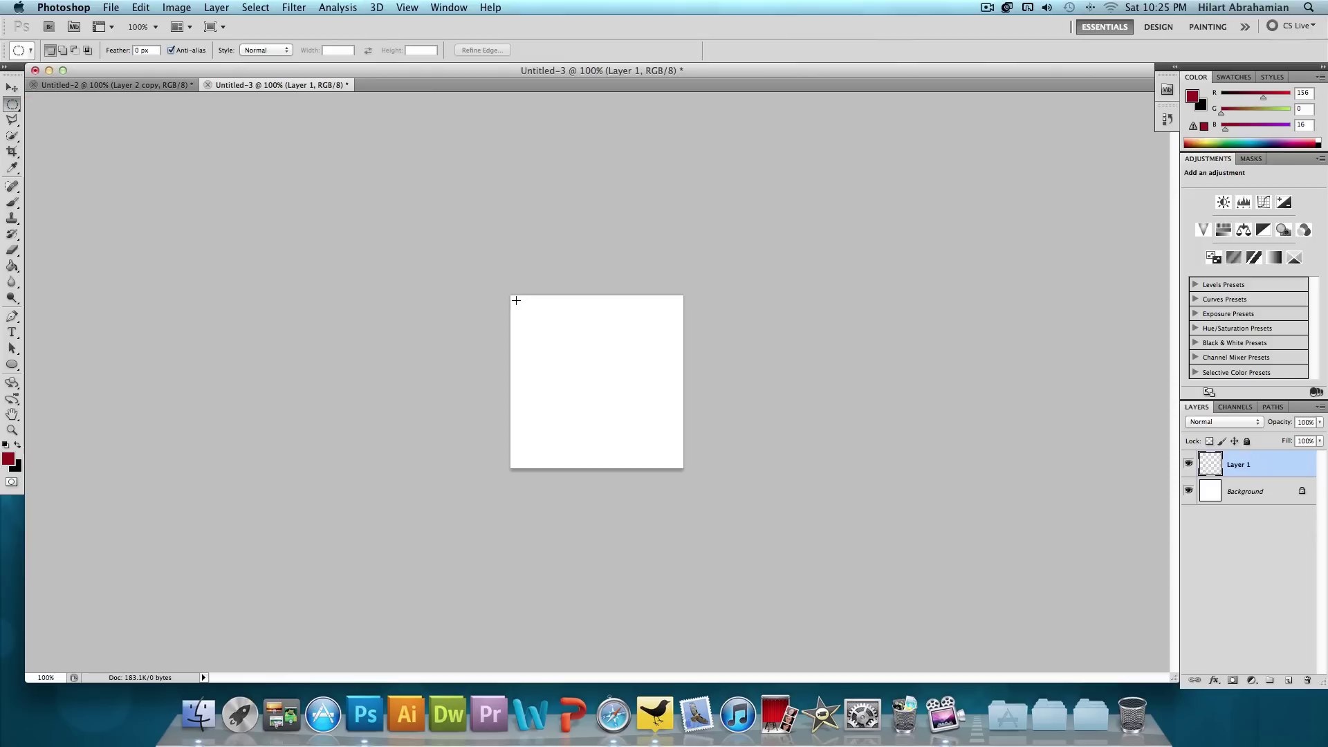
pyautogui.moveTo(516, 300); pyautogui.dragTo(545, 323)
pyautogui.moveTo(593, 389); pyautogui.dragTo(666, 475)
pyautogui.moveTo(560, 371); pyautogui.dragTo(566, 376)
# Fill the circle selection with dark red 9c0010 using the Paint Bucket
pyautogui.click(11, 266)
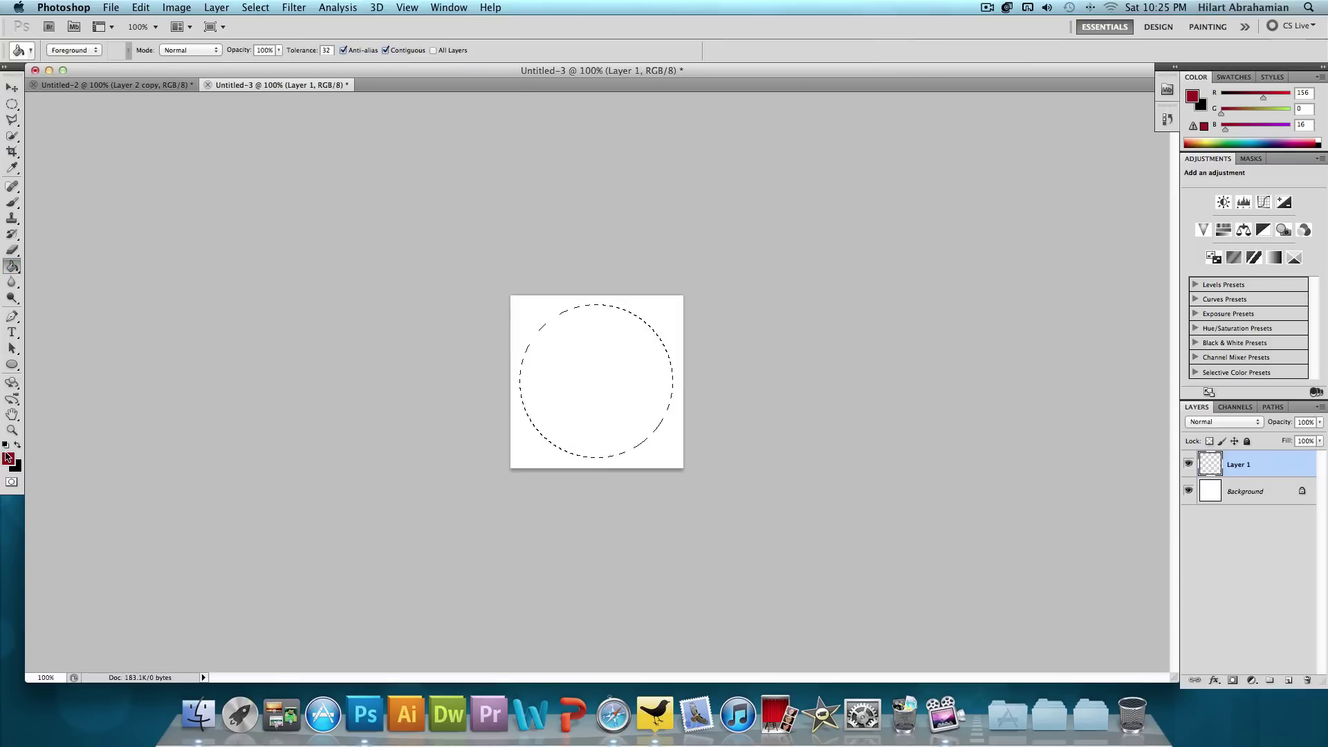
pyautogui.click(8, 459)
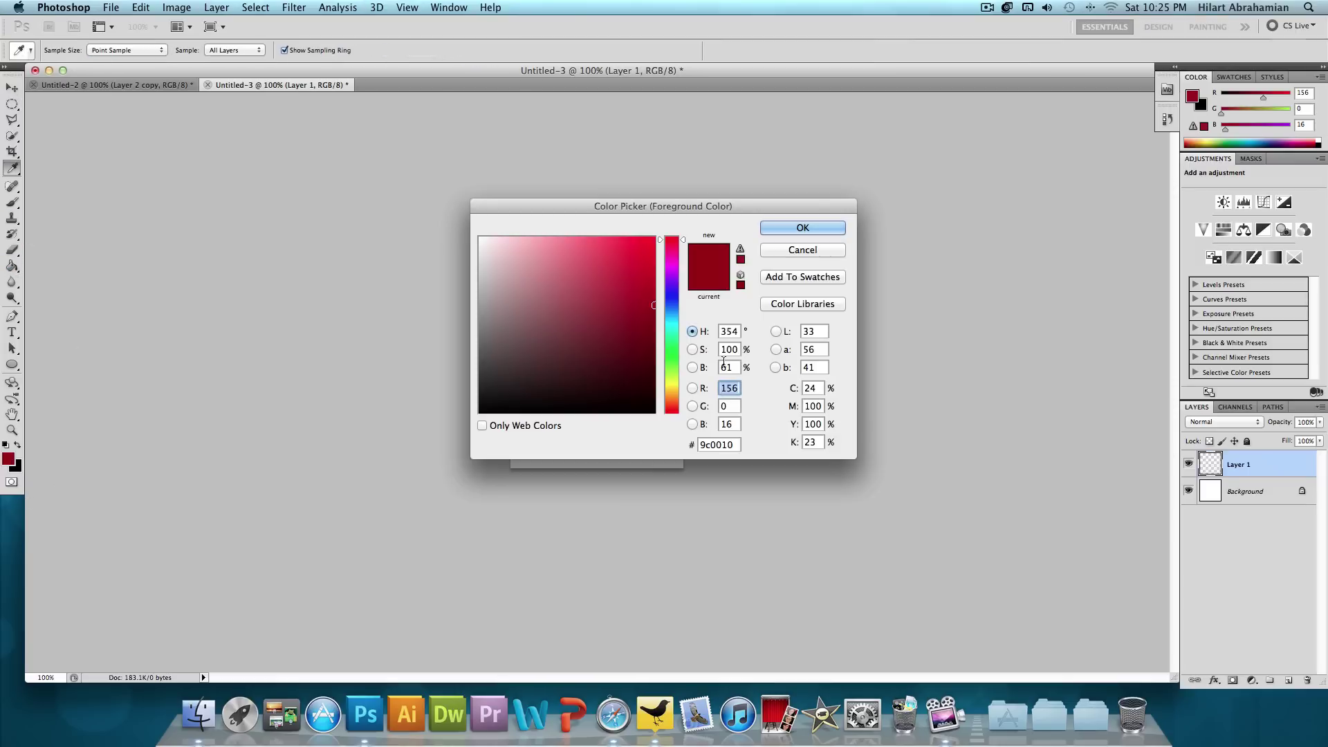
pyautogui.moveTo(690, 209); pyautogui.dragTo(966, 211)
pyautogui.doubleClick(1000, 448)
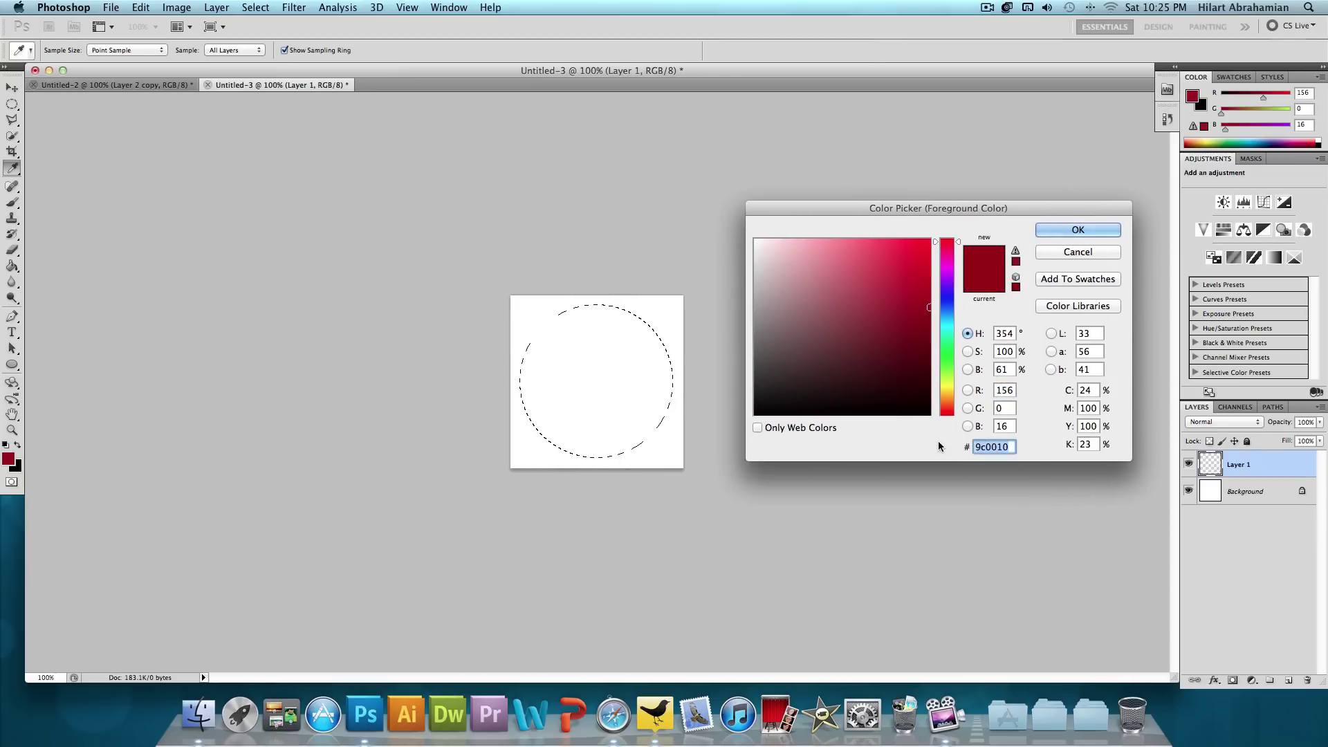
pyautogui.press('Return')
pyautogui.press('g')
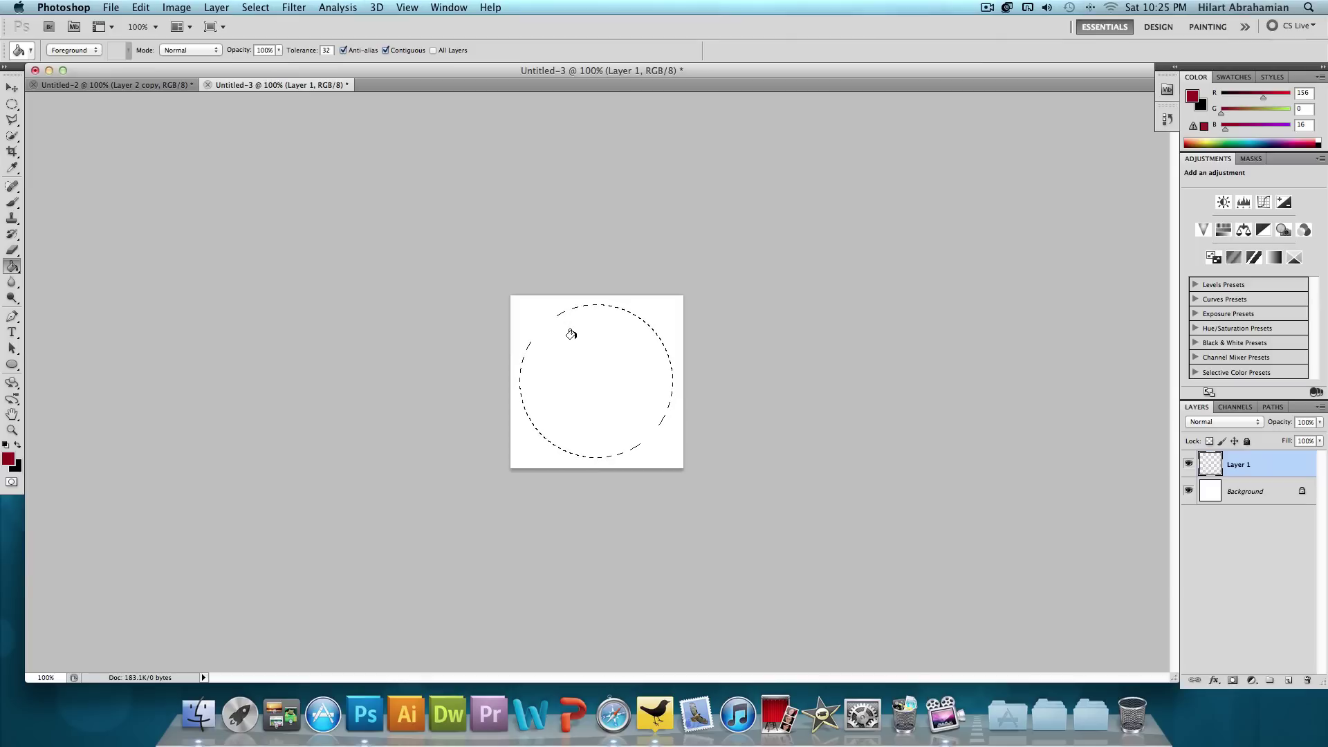
pyautogui.click(572, 340)
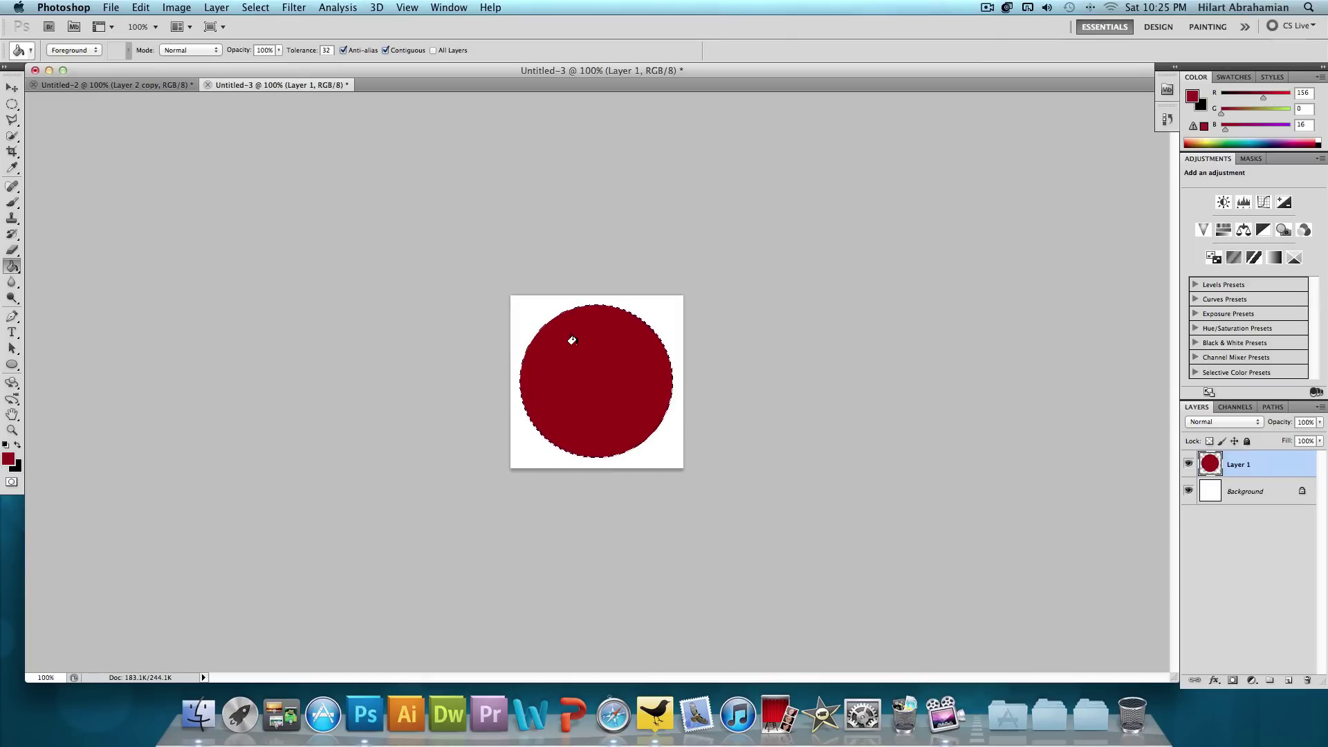
# Deselect, then cut a lower-right wedge off the circle with the Polygonal Lasso
pyautogui.press('super+d')
pyautogui.moveTo(12, 120); pyautogui.dragTo(100, 131)
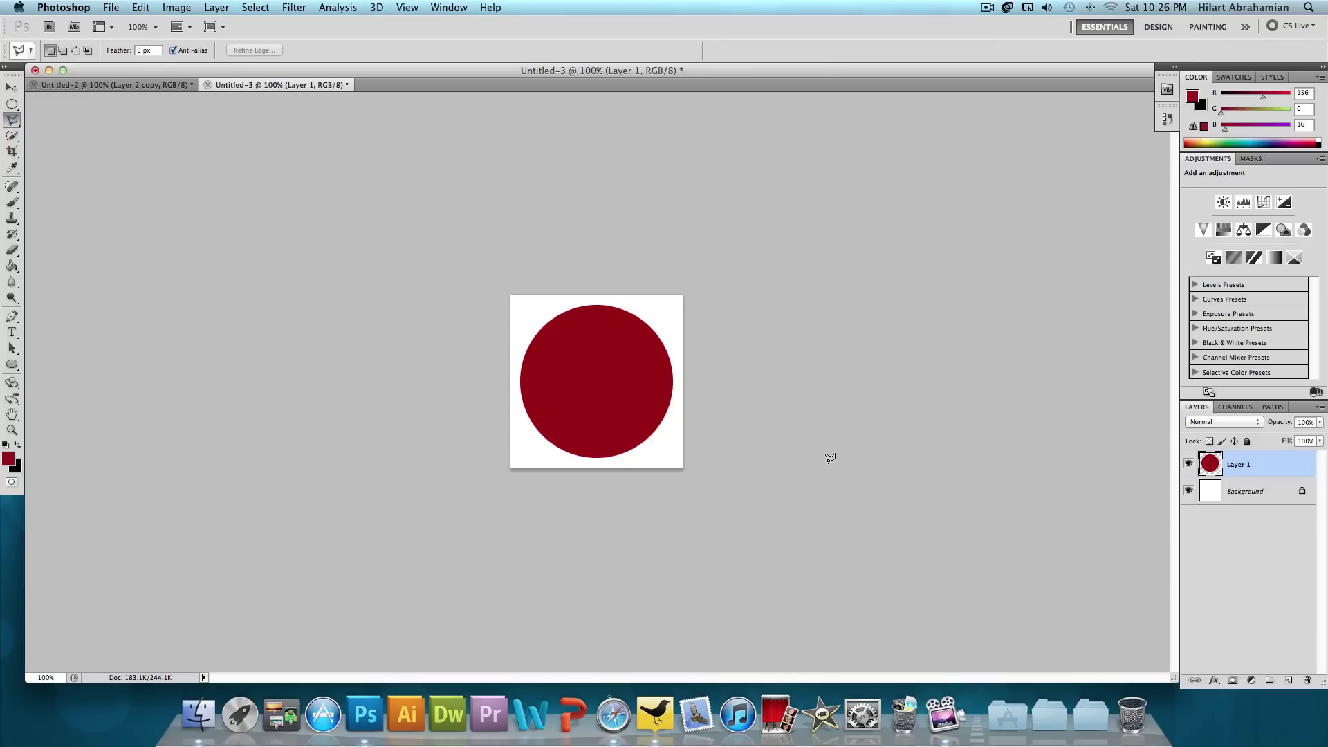
pyautogui.click(686, 364)
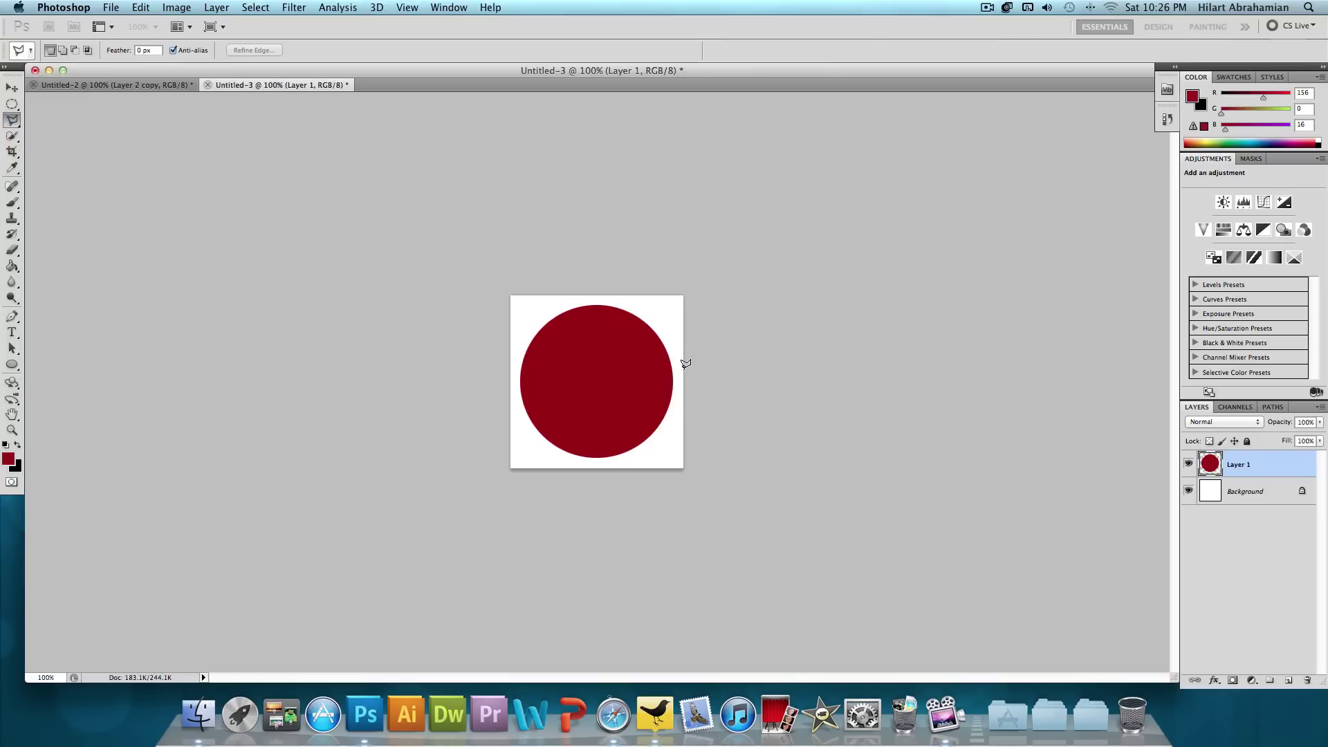
pyautogui.click(609, 474)
pyautogui.click(712, 458)
pyautogui.click(686, 365)
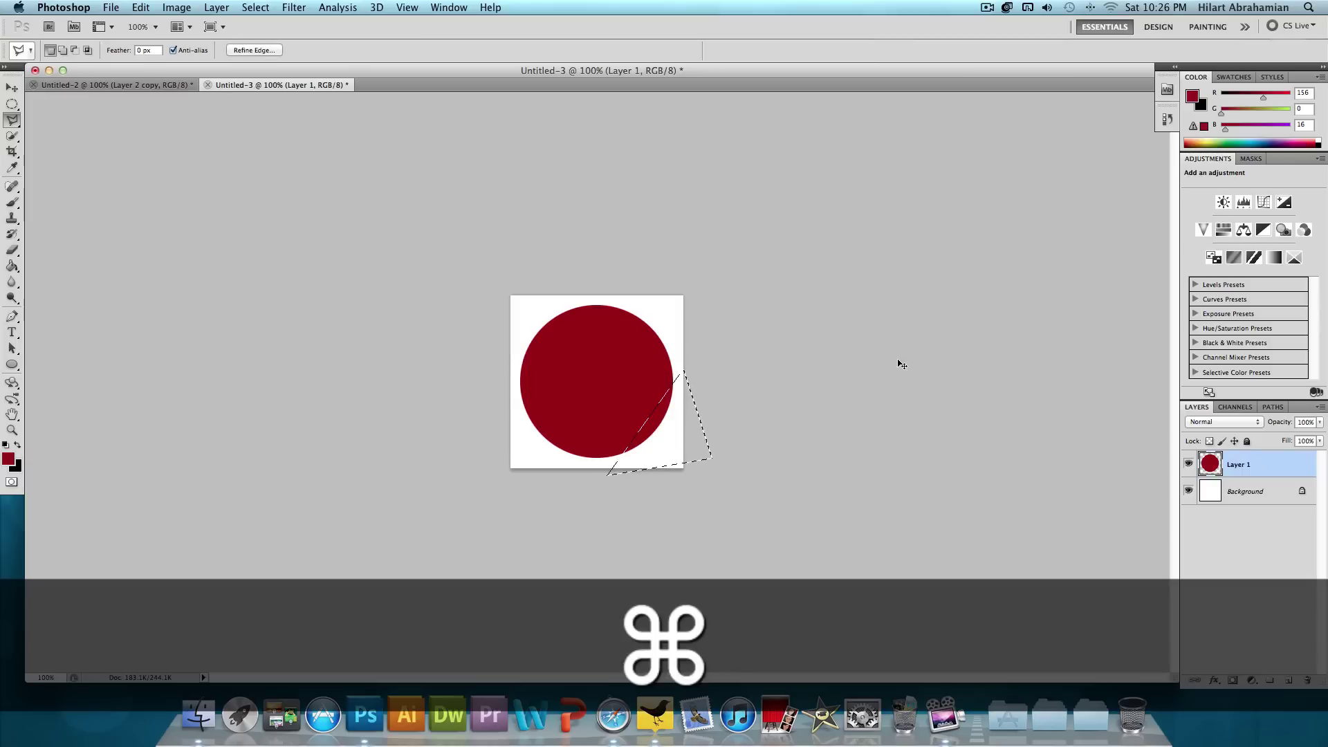
pyautogui.press('super+x')
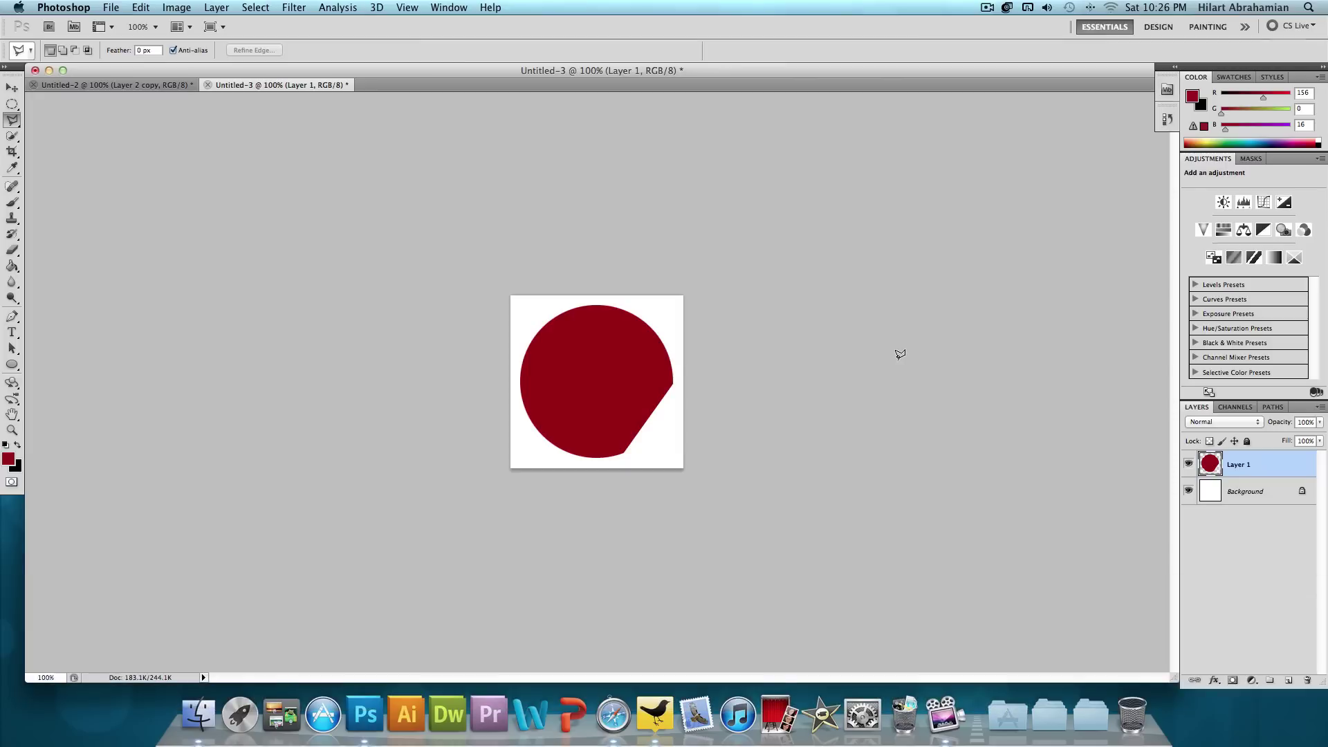
# Paste the cut wedge onto a new Layer 2
pyautogui.press('super+shift+n')
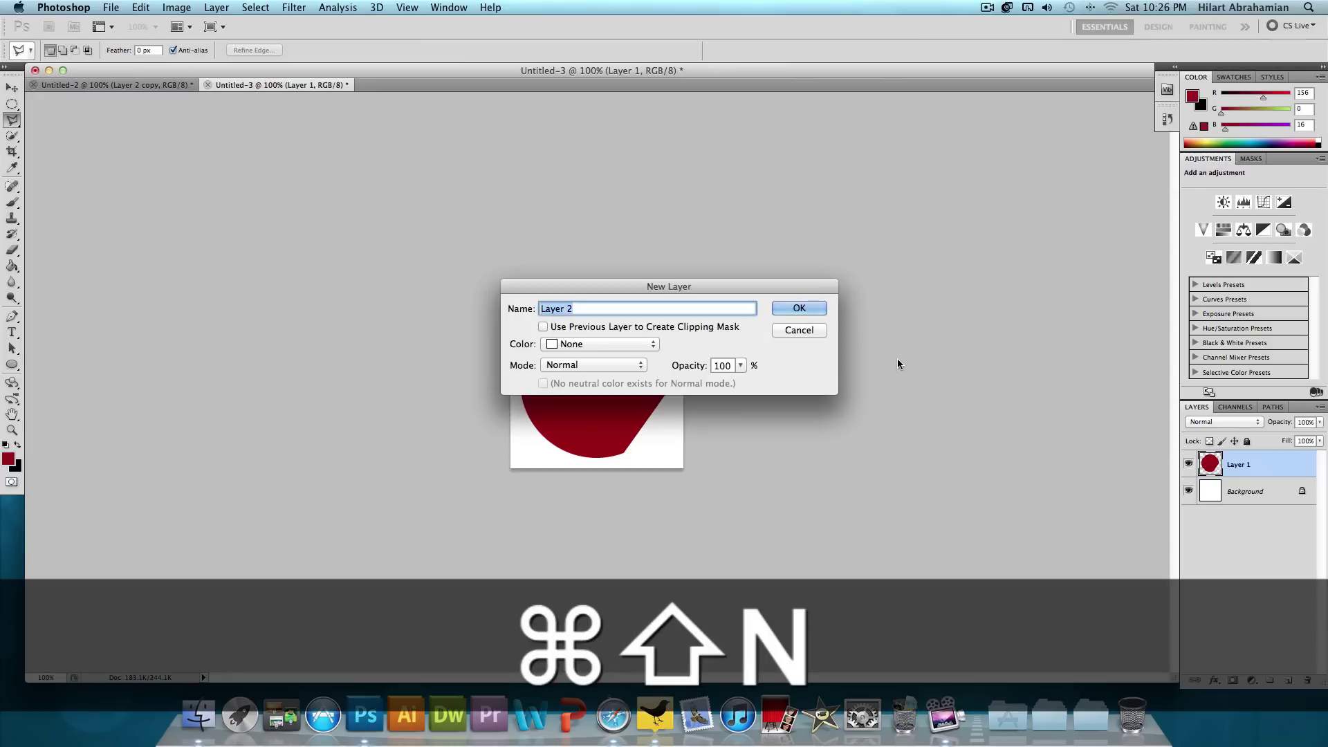
pyautogui.click(798, 307)
pyautogui.press('super+v')
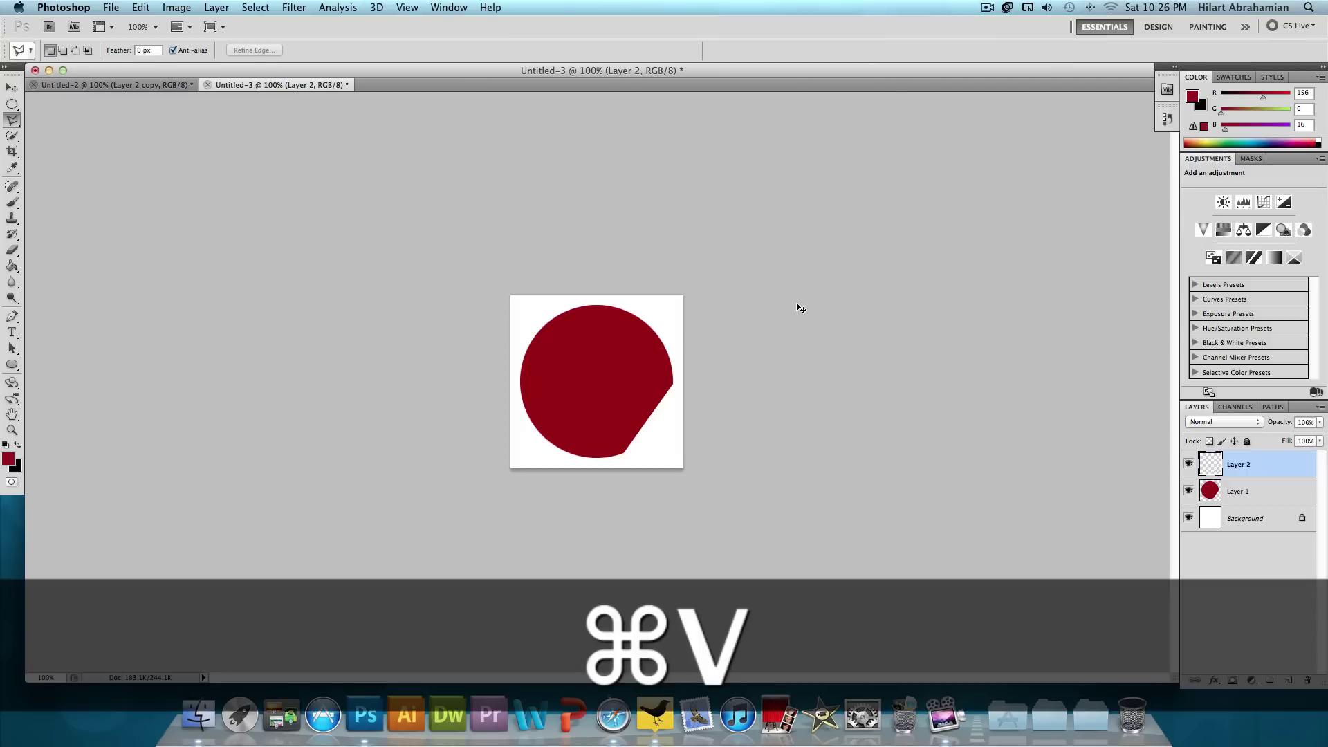
# Nudge the pasted piece down-right and add a diagonal Gradient Overlay to Layer 1
pyautogui.press('v')
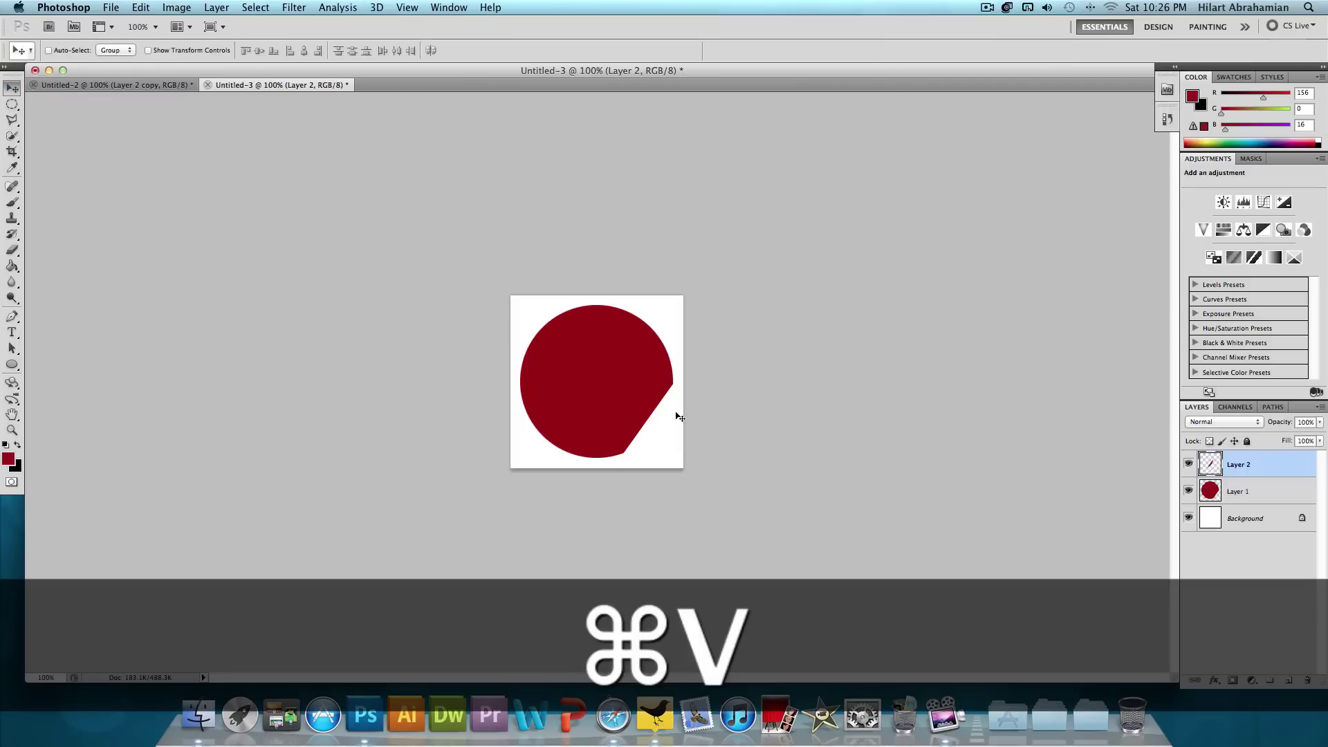
pyautogui.moveTo(653, 408); pyautogui.dragTo(666, 422)
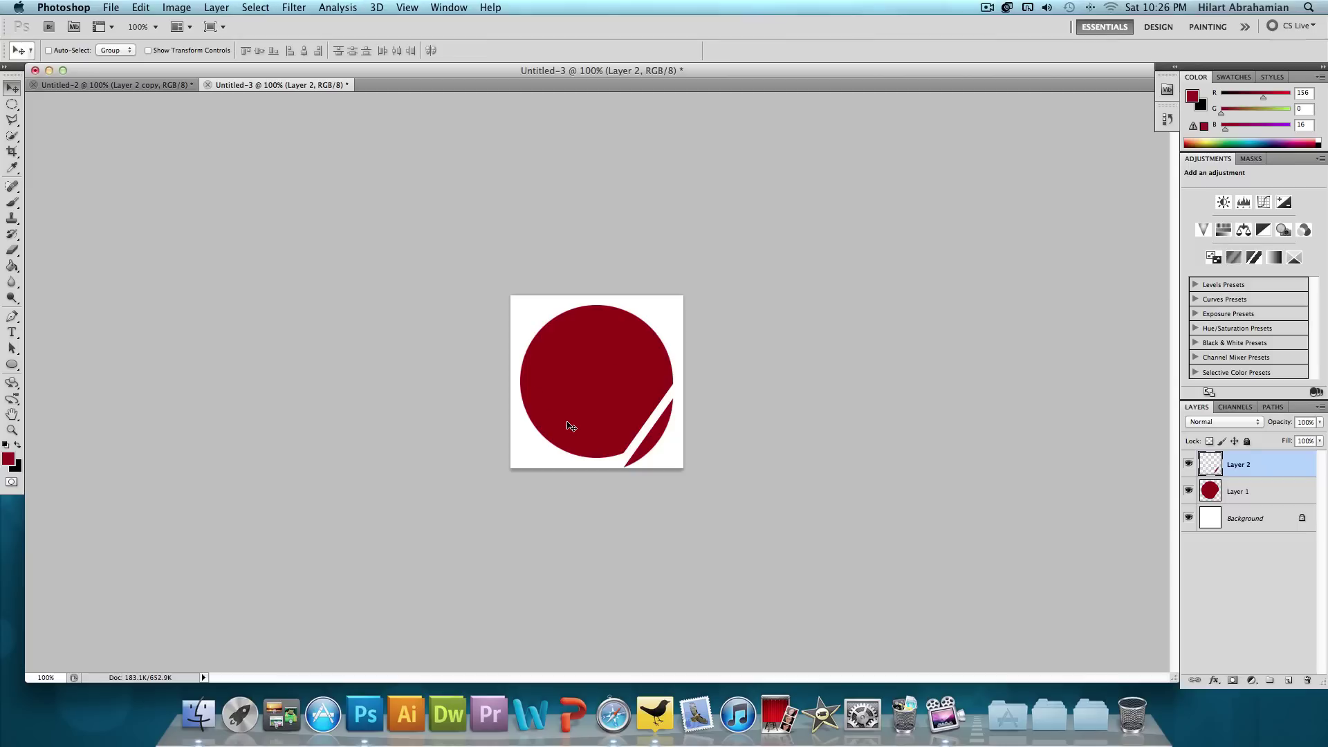
pyautogui.doubleClick(1257, 490)
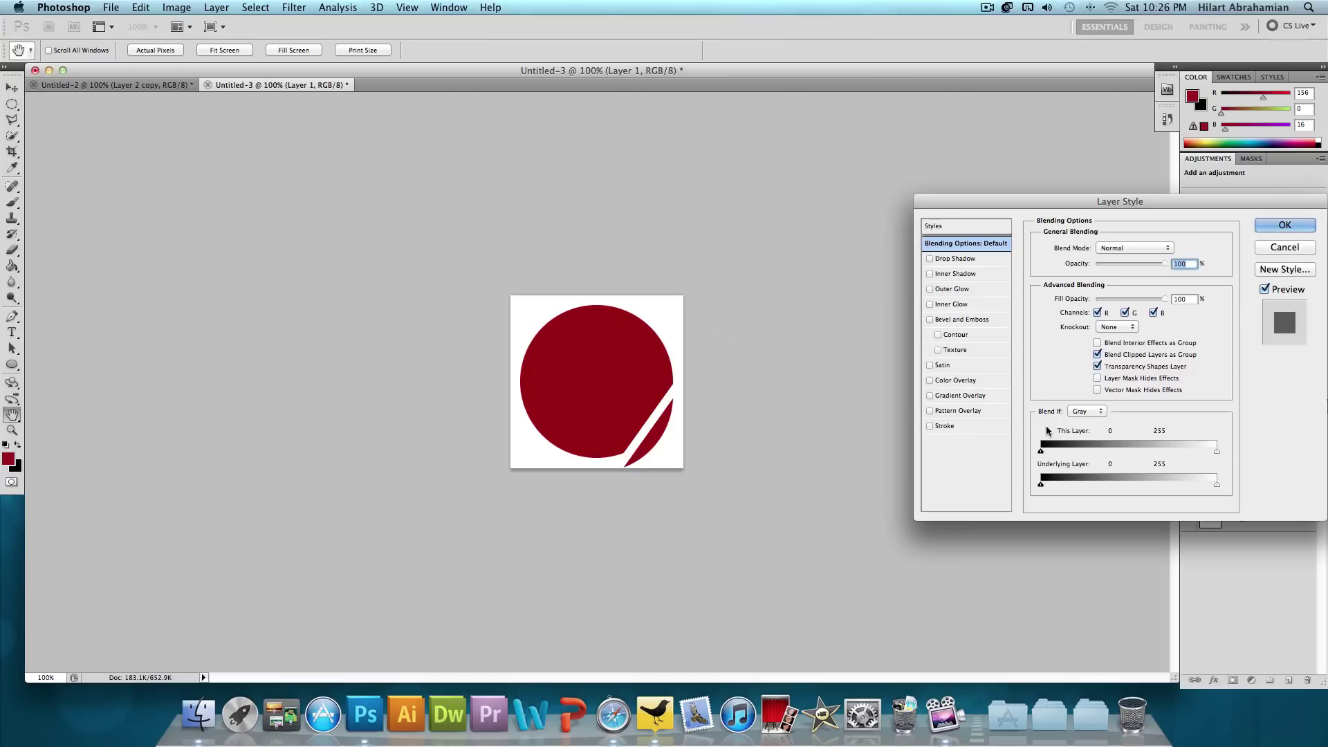
pyautogui.click(937, 395)
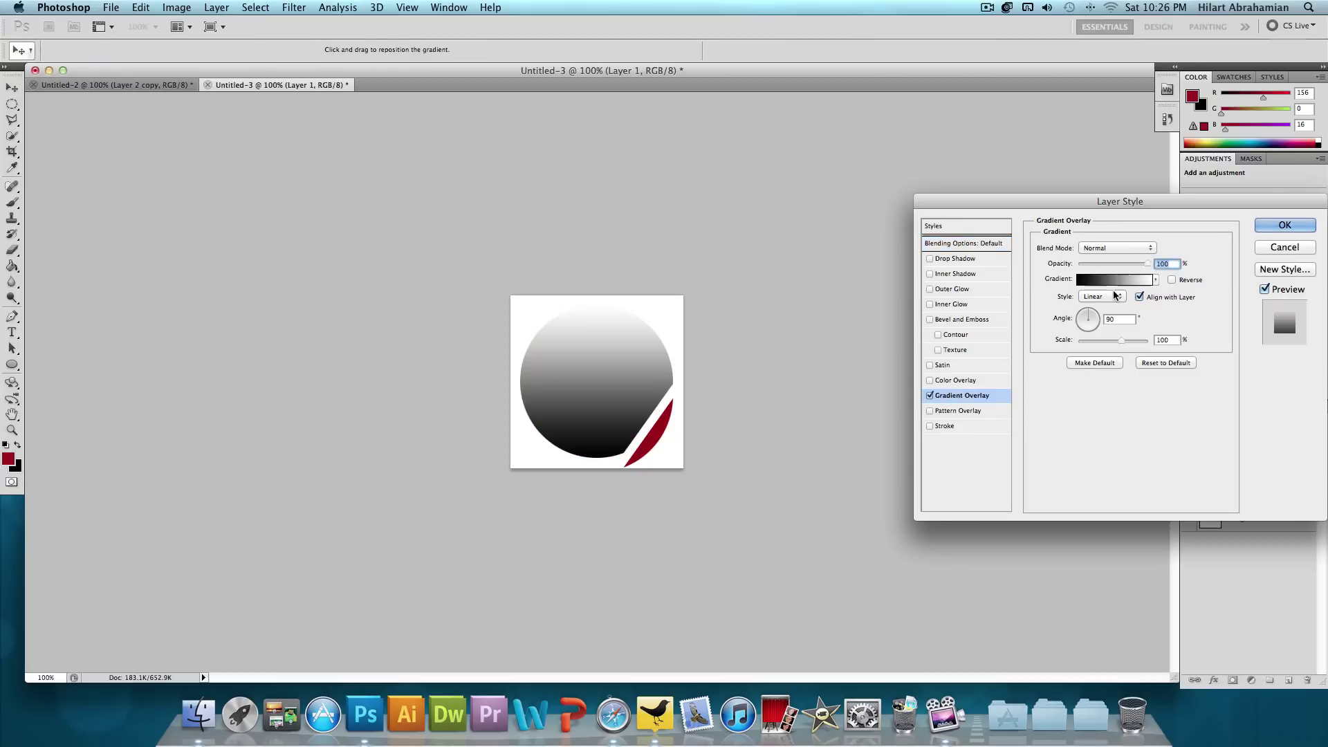
pyautogui.moveTo(1090, 316); pyautogui.dragTo(1098, 325)
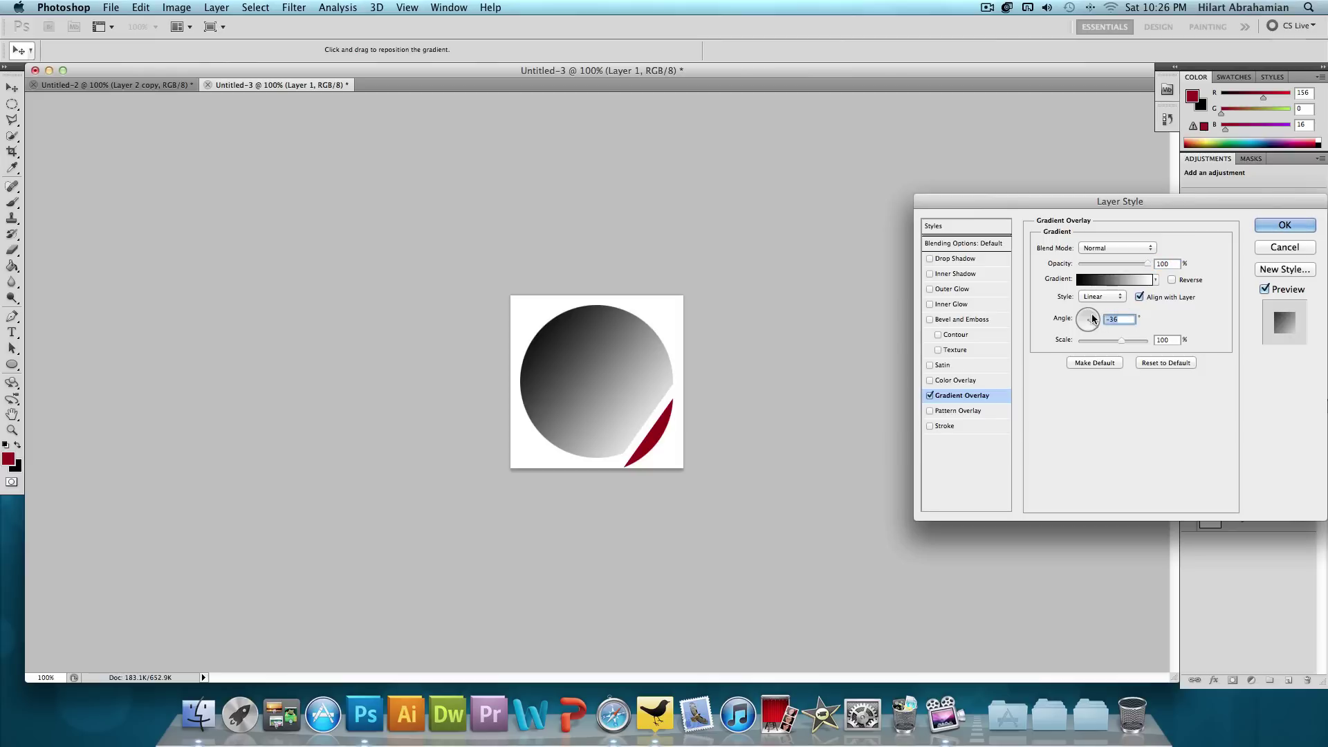
# Set the gradient's right end stop to dark red
pyautogui.click(1115, 280)
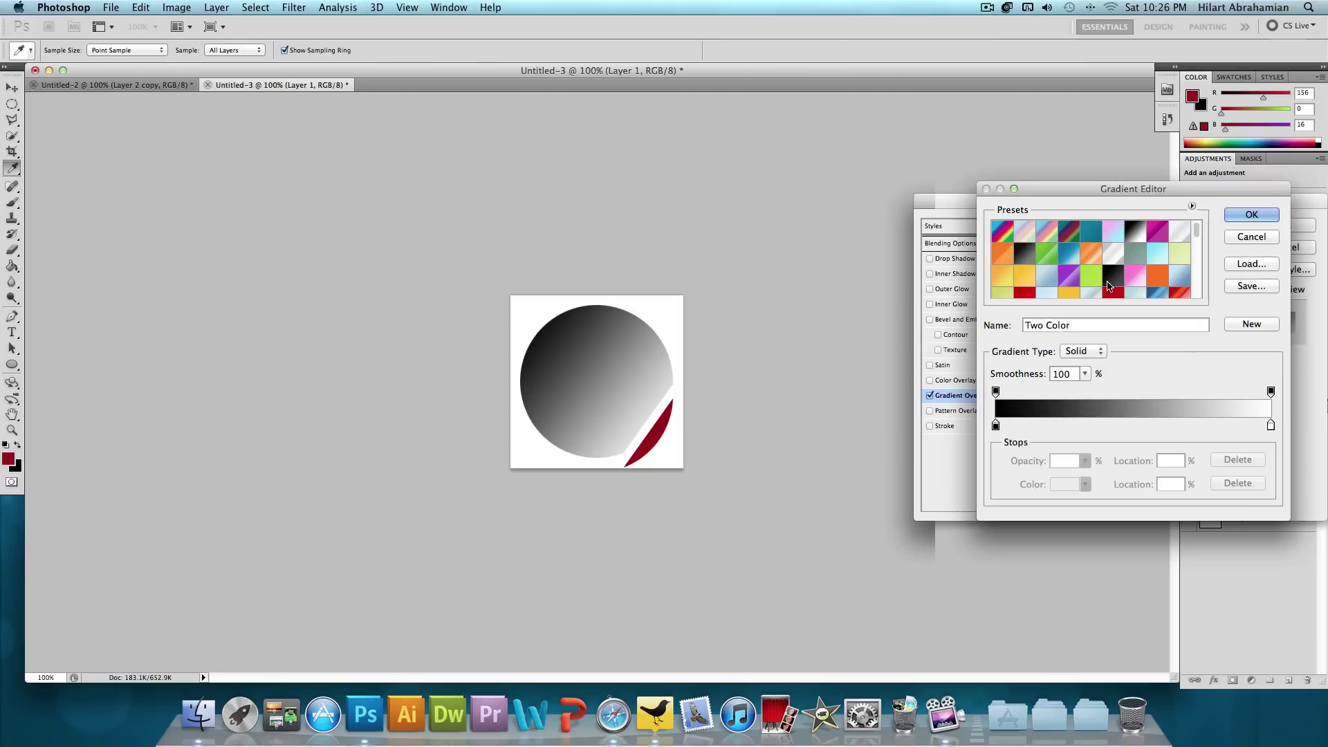
pyautogui.click(996, 426)
pyautogui.doubleClick(1271, 425)
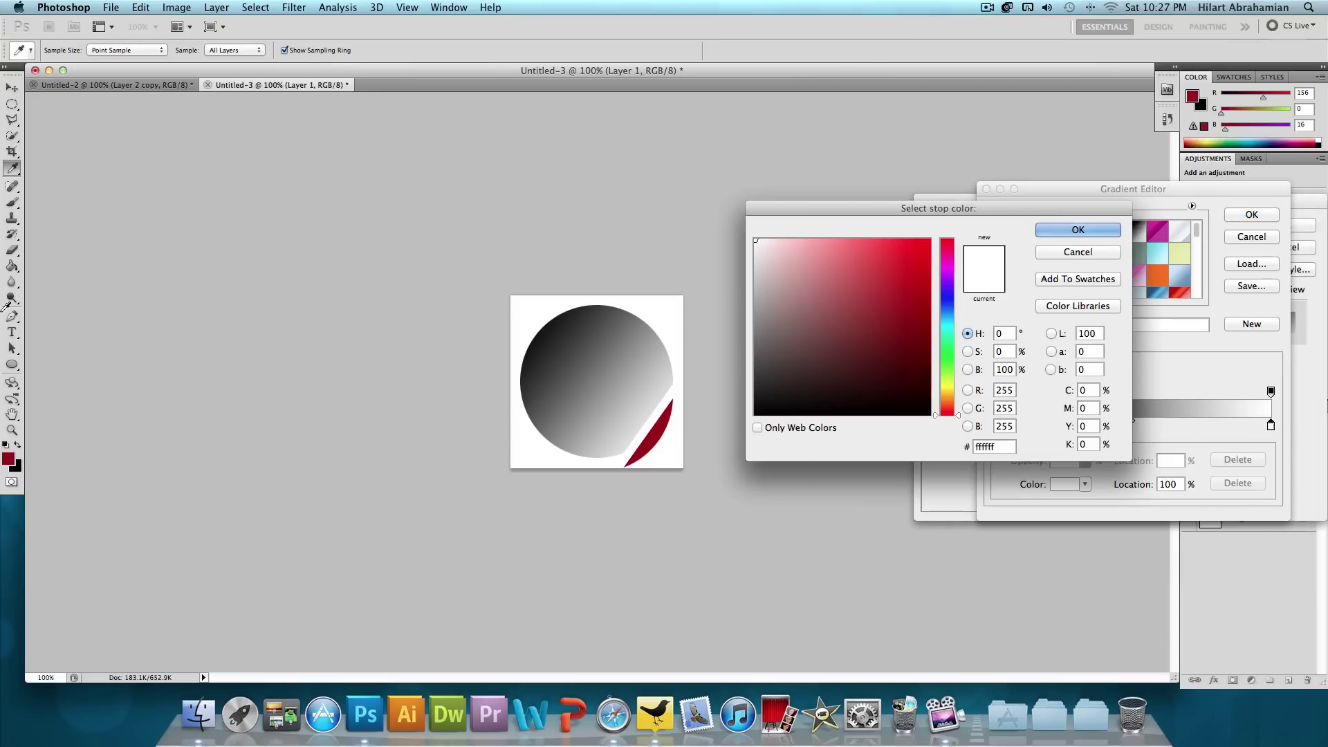
pyautogui.click(9, 458)
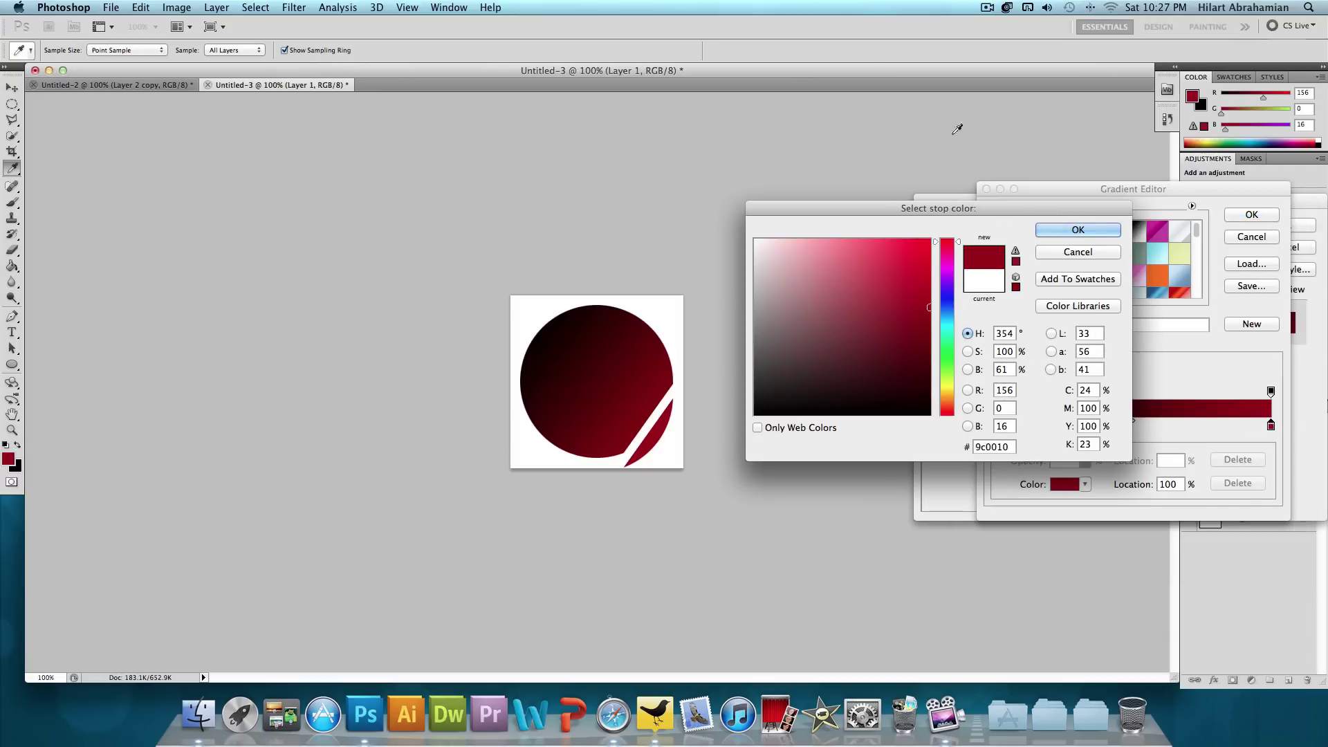
pyautogui.click(1065, 231)
# Set the left end stop to bright red ce0015 and apply the gradient overlay
pyautogui.doubleClick(996, 427)
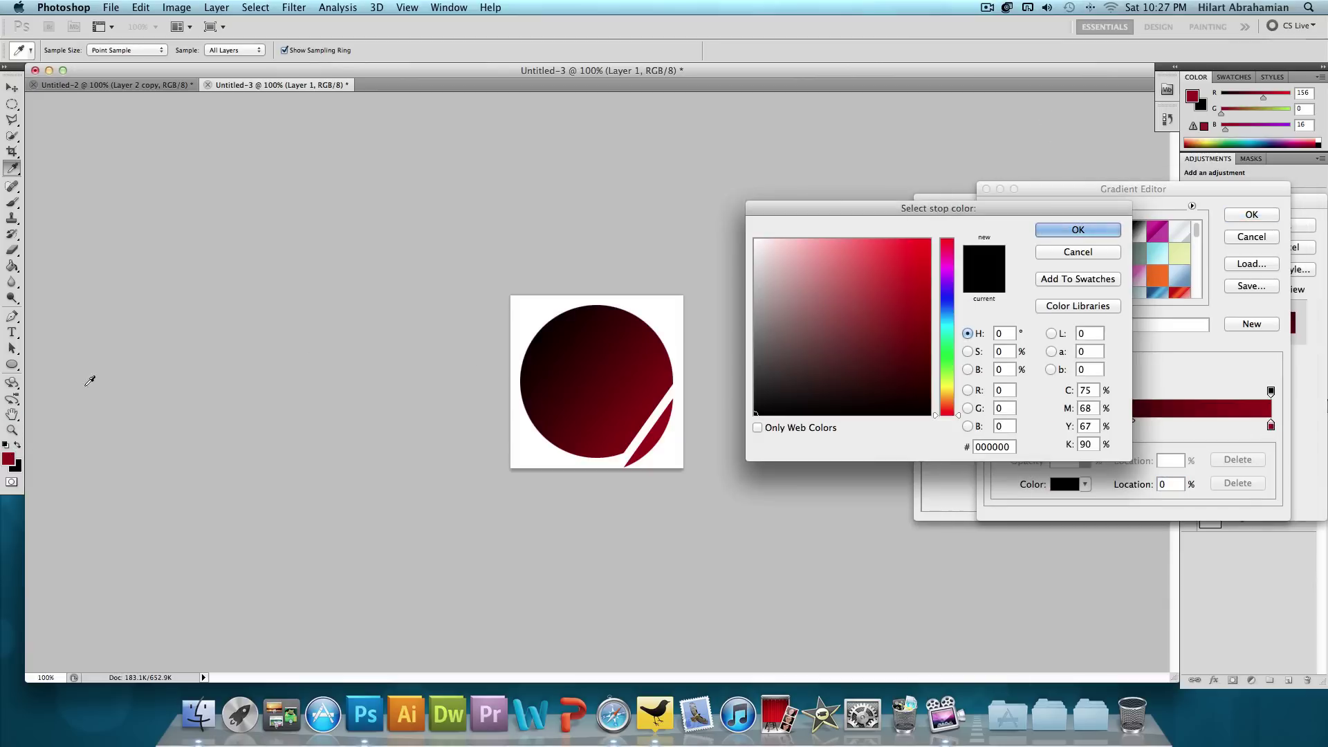
pyautogui.click(9, 457)
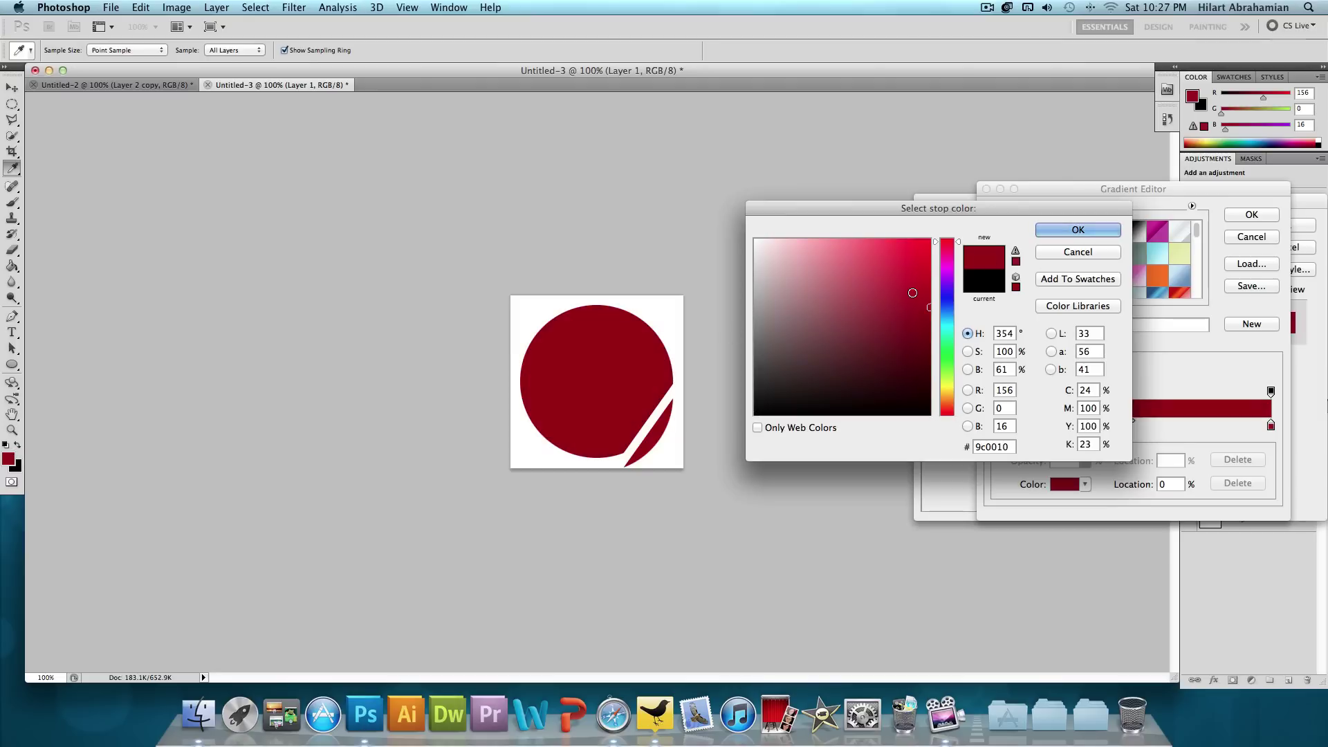
pyautogui.click(926, 272)
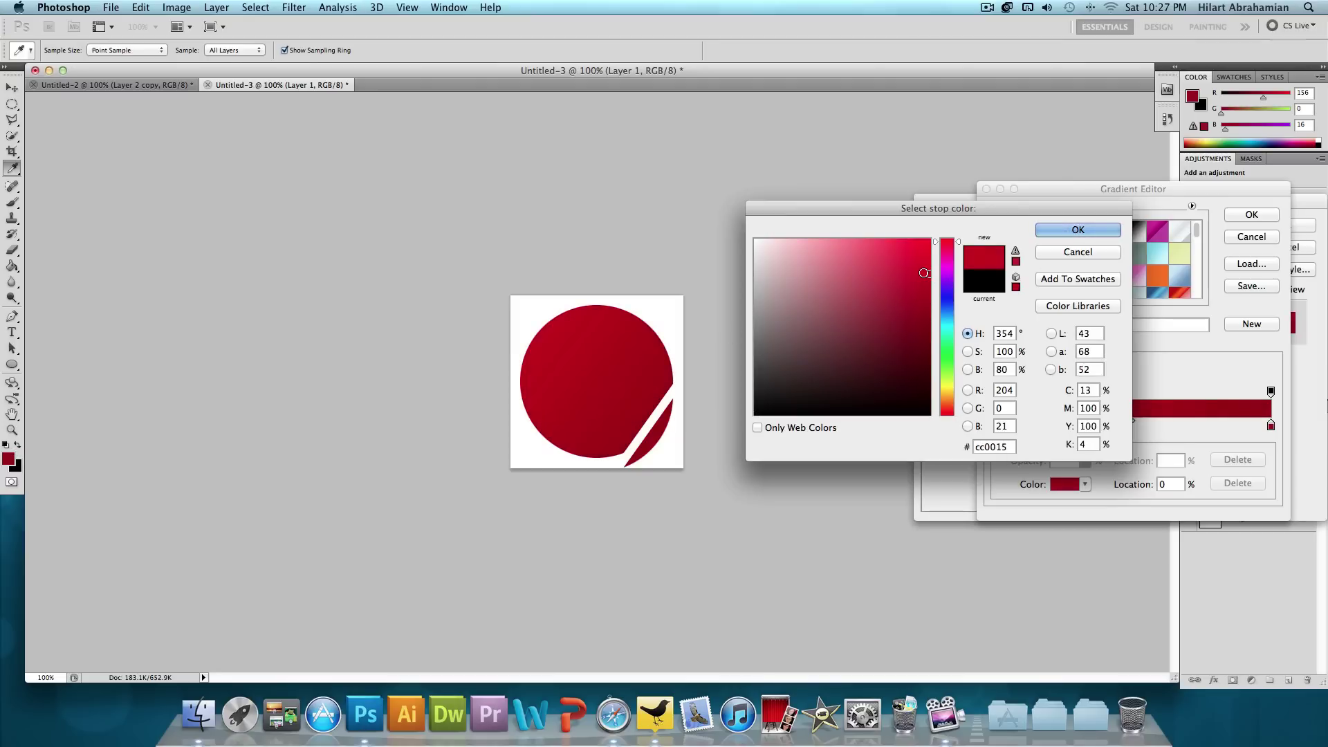
pyautogui.moveTo(924, 273); pyautogui.dragTo(929, 273)
pyautogui.click(1008, 446)
pyautogui.moveTo(1008, 446); pyautogui.dragTo(922, 444)
pyautogui.click(1084, 231)
pyautogui.click(1252, 215)
pyautogui.click(1284, 227)
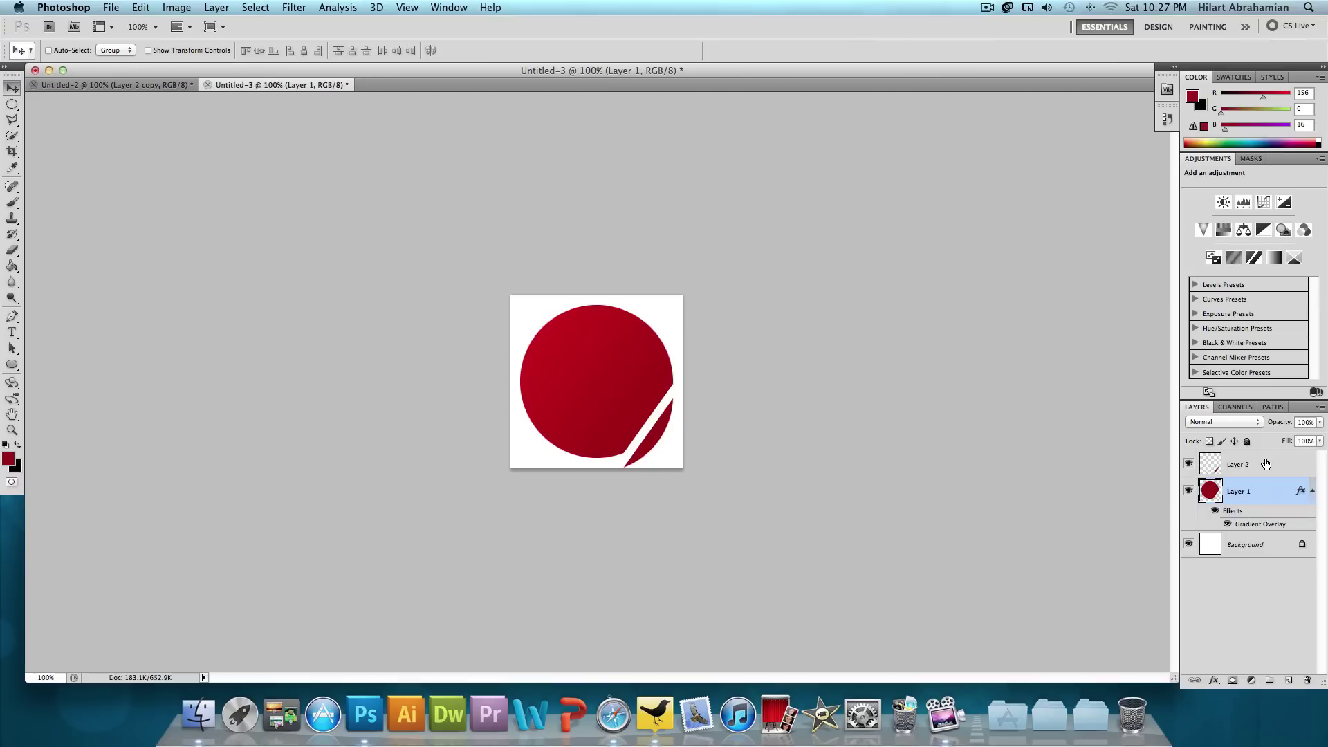
# Rotate the Layer 2 stripe 180°
pyautogui.click(1266, 463)
pyautogui.press('super+t')
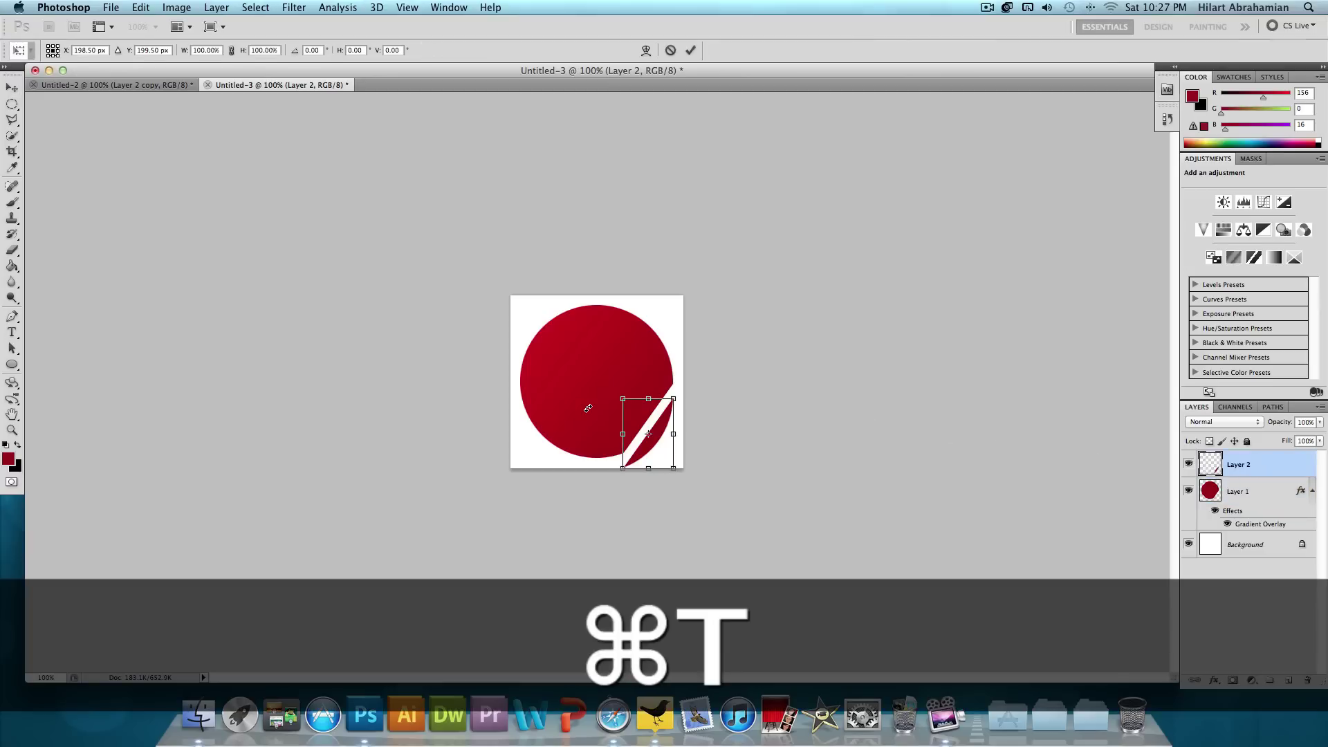
pyautogui.rightClick(654, 456)
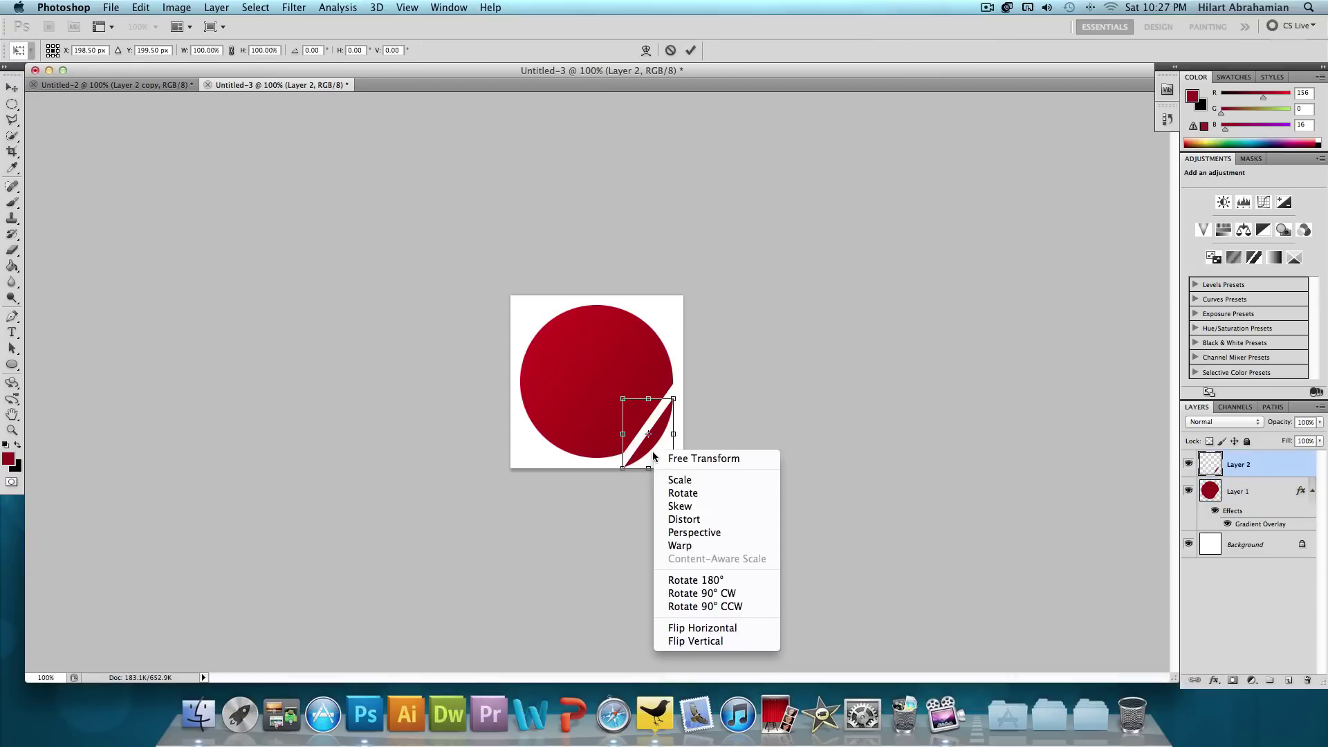
pyautogui.click(751, 581)
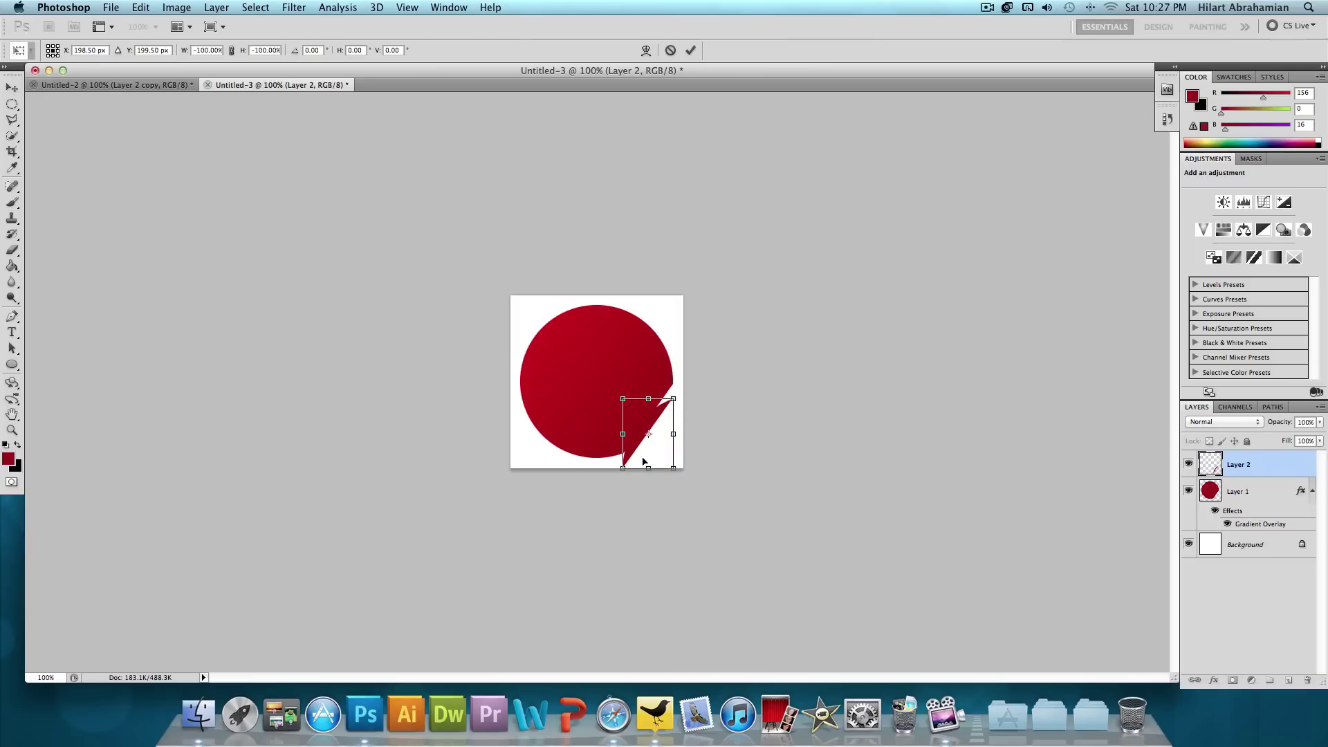
pyautogui.press('Return')
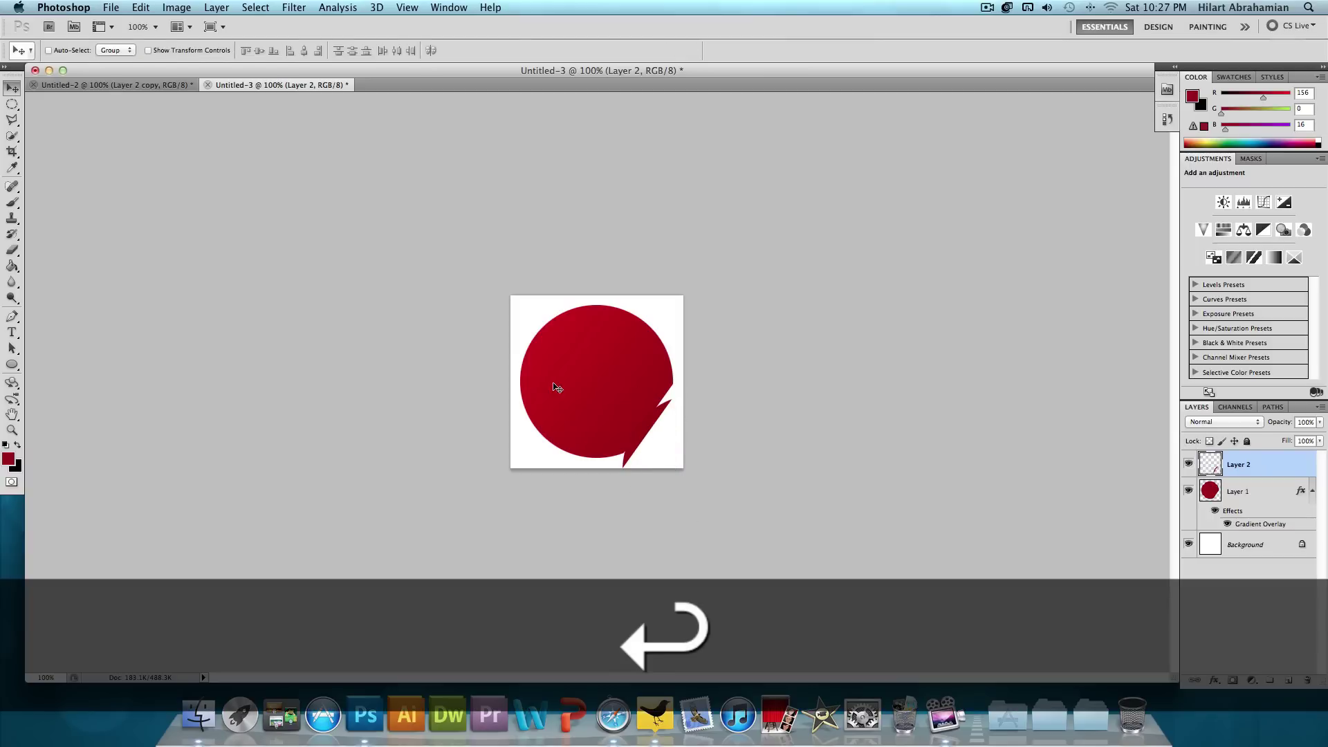
# Fill the corner shape with white ffffff and position it over the circle's bite
pyautogui.click(12, 265)
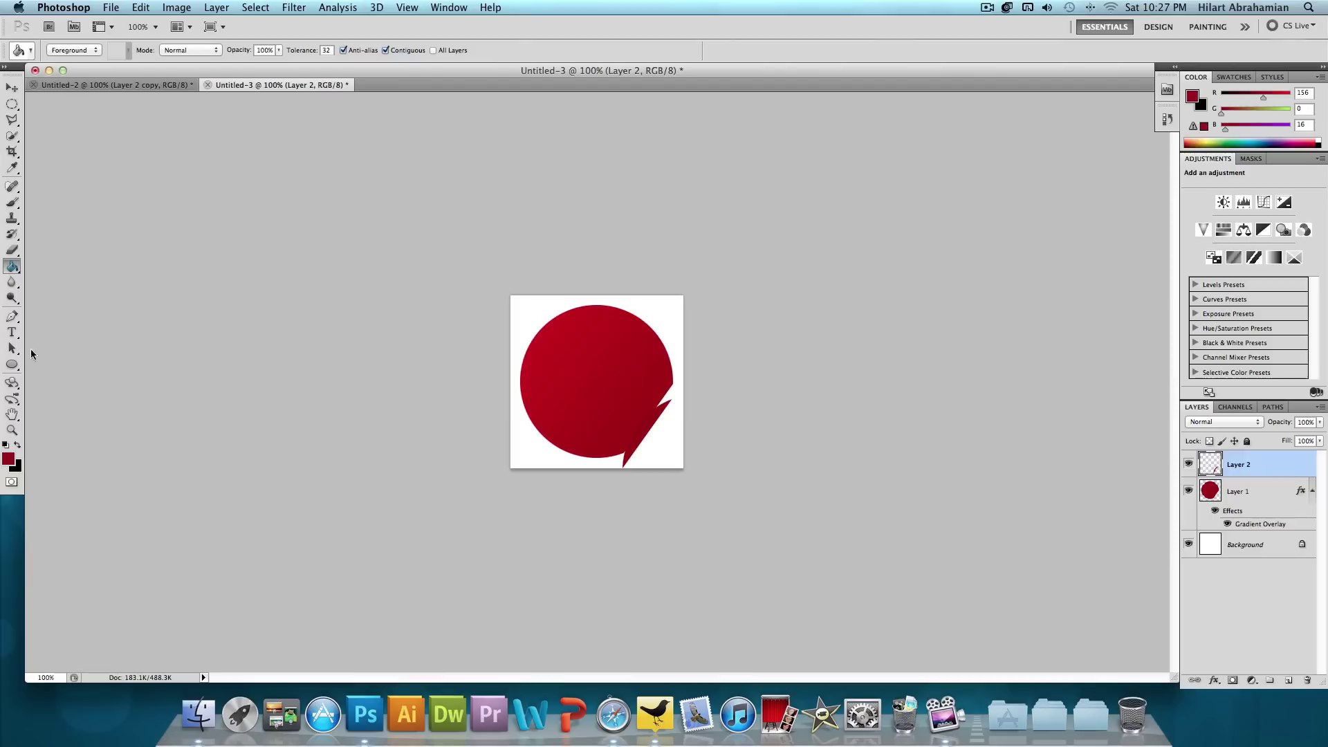
pyautogui.click(17, 444)
pyautogui.click(9, 458)
pyautogui.write('ffffff')
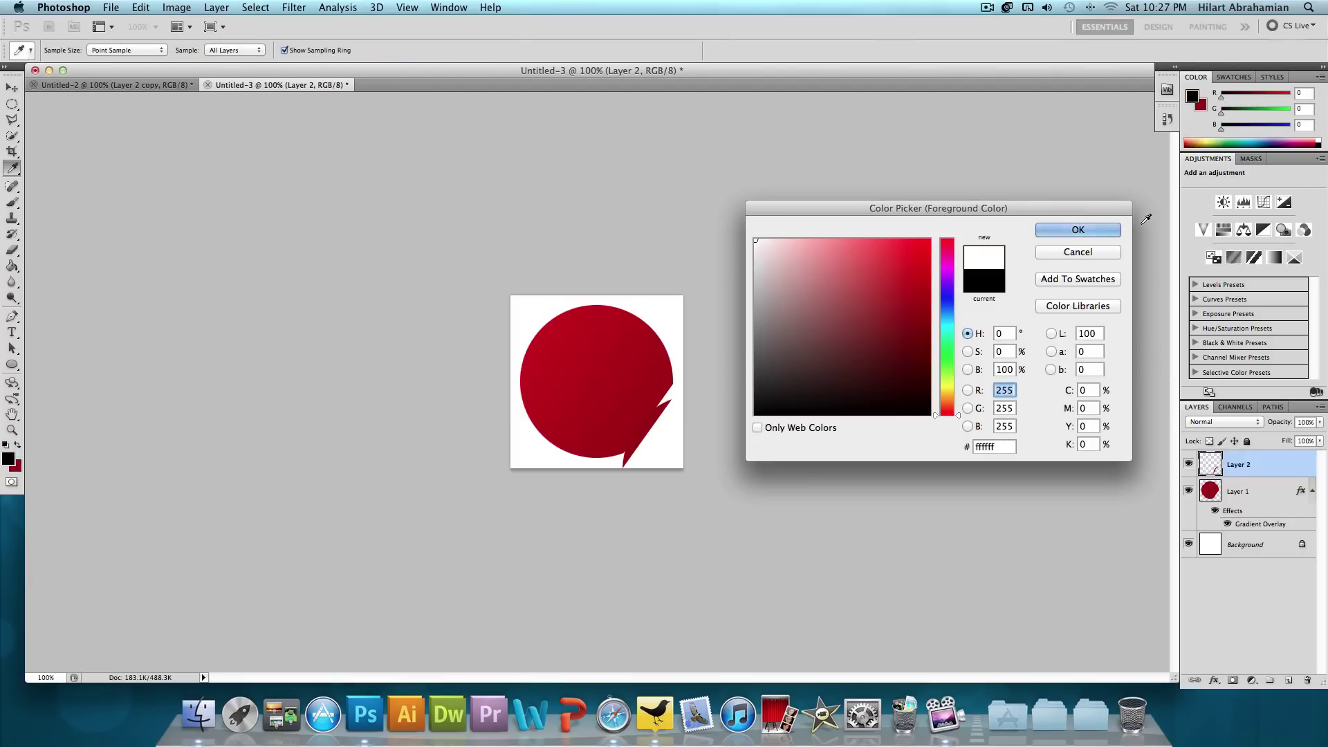
pyautogui.press('Return')
pyautogui.click(633, 425)
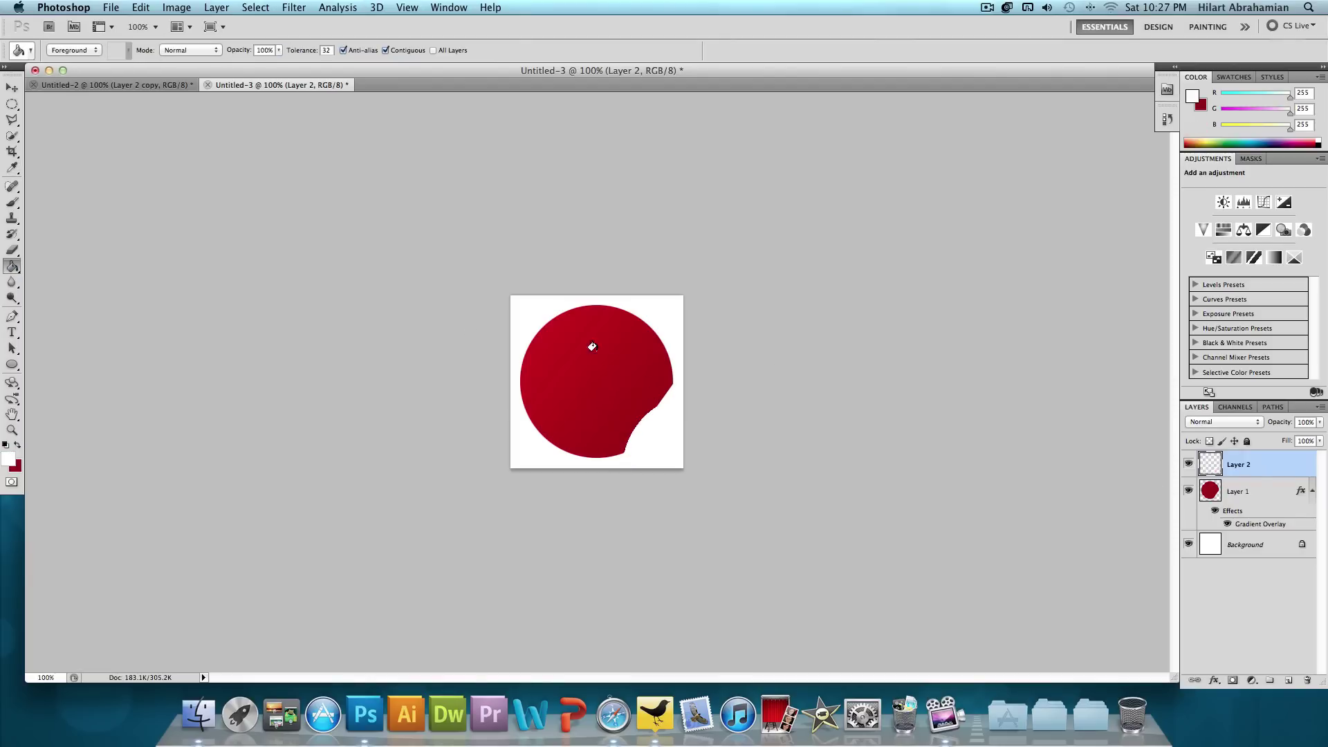
pyautogui.click(12, 87)
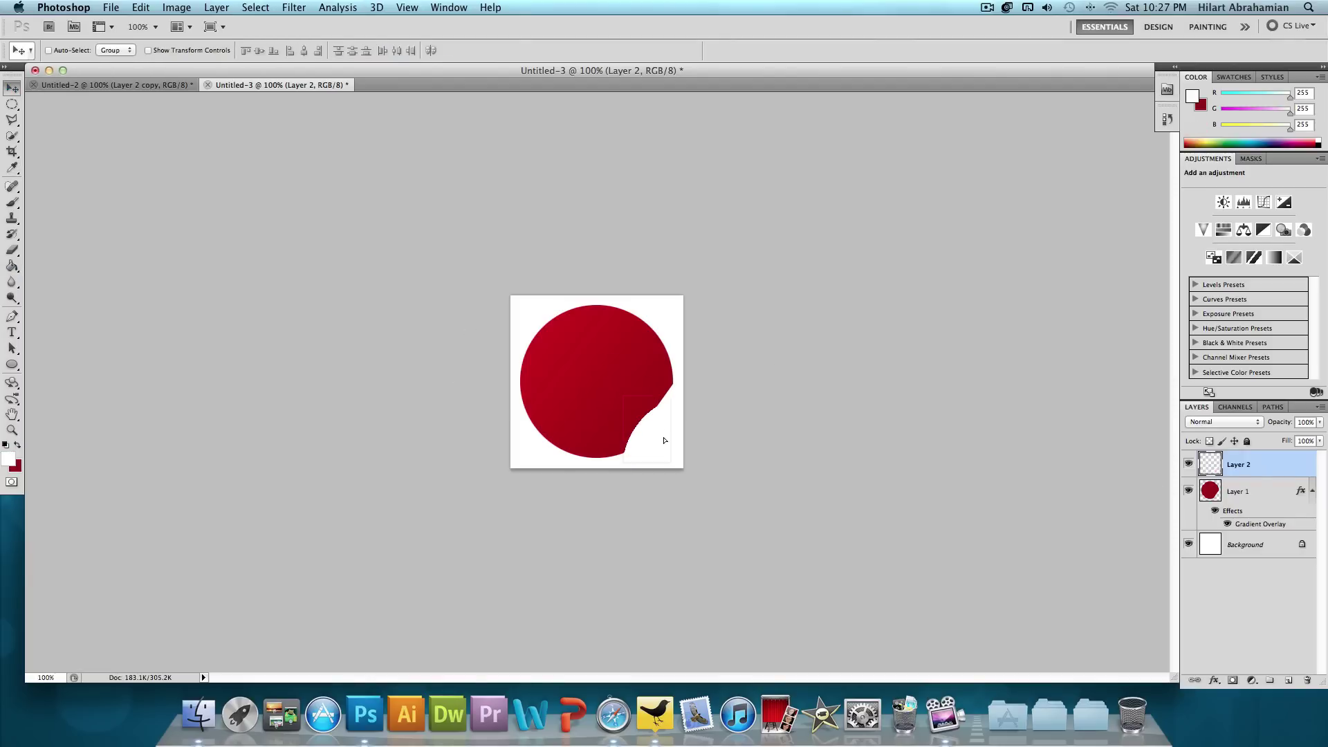
pyautogui.moveTo(662, 436); pyautogui.dragTo(664, 429)
# Give the curl a reversed diagonal Gradient Overlay at 34% opacity, scale 42, then minimize Photoshop
pyautogui.doubleClick(1268, 465)
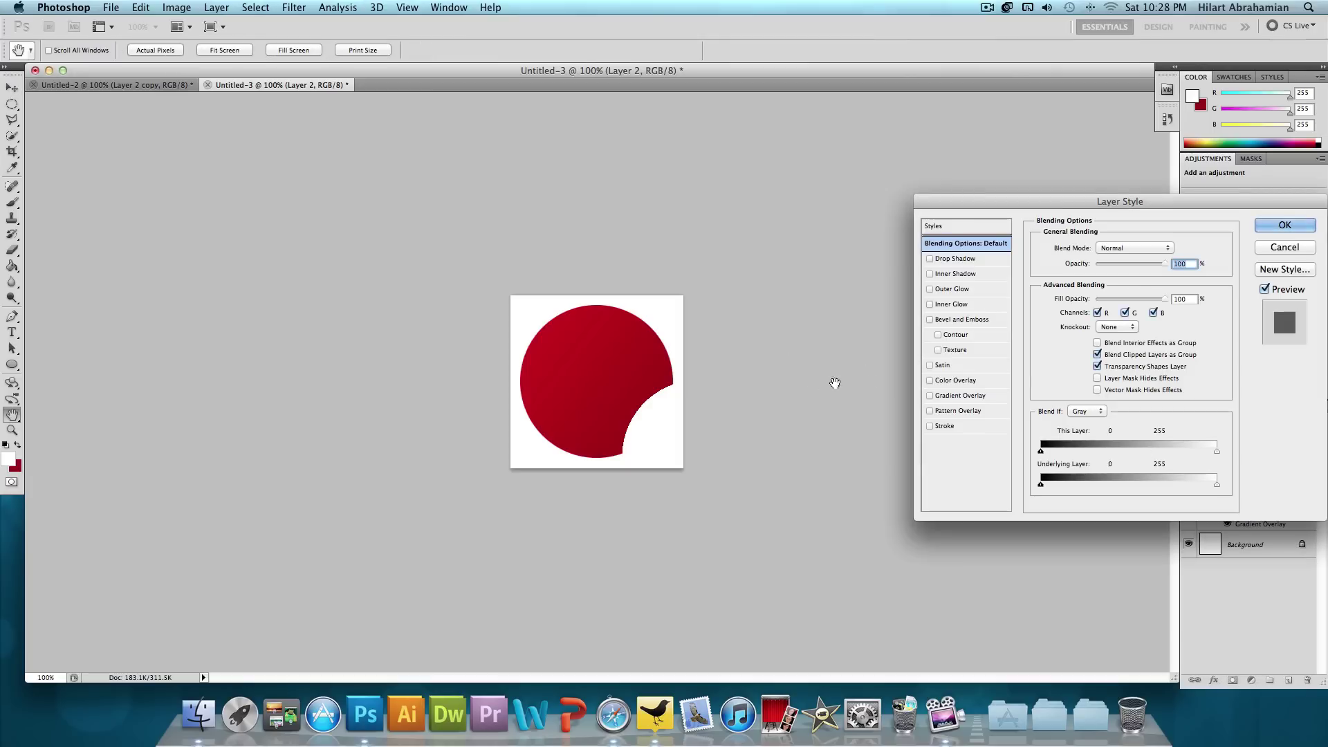
pyautogui.click(963, 398)
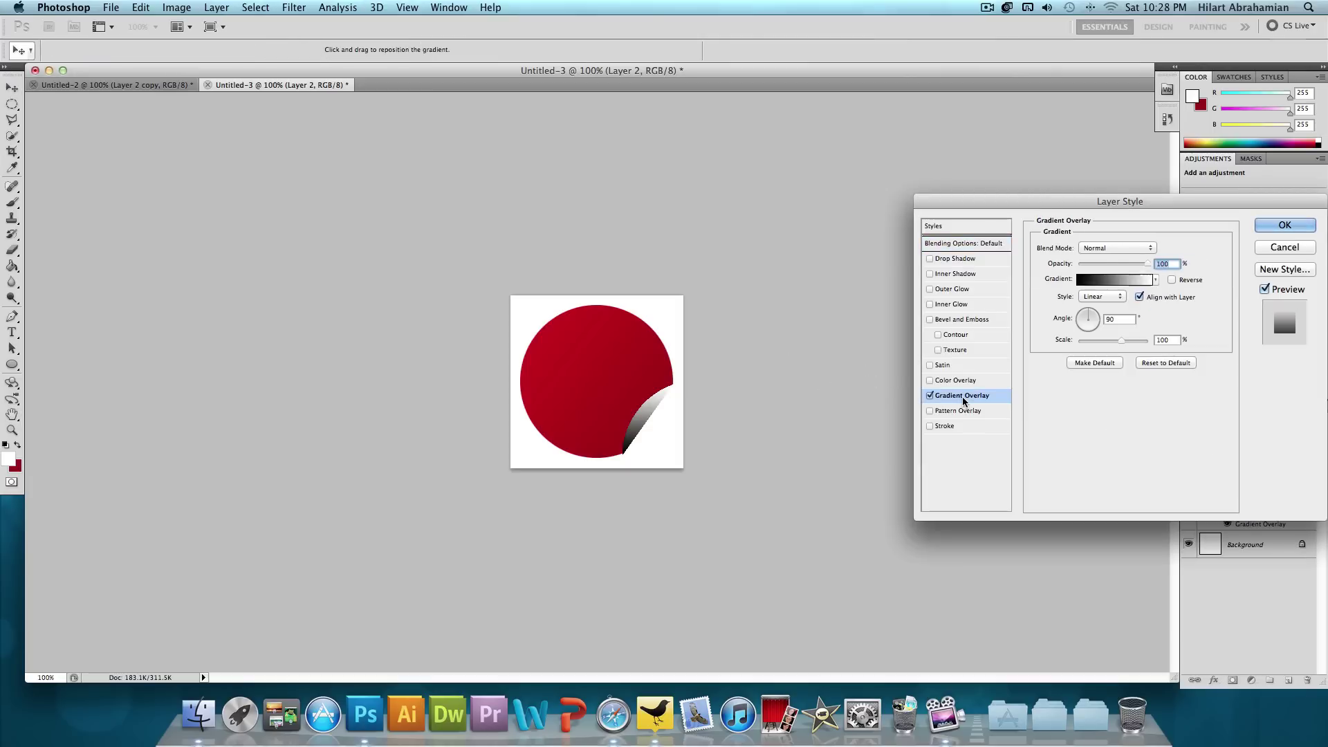
pyautogui.moveTo(1090, 321); pyautogui.dragTo(1095, 324)
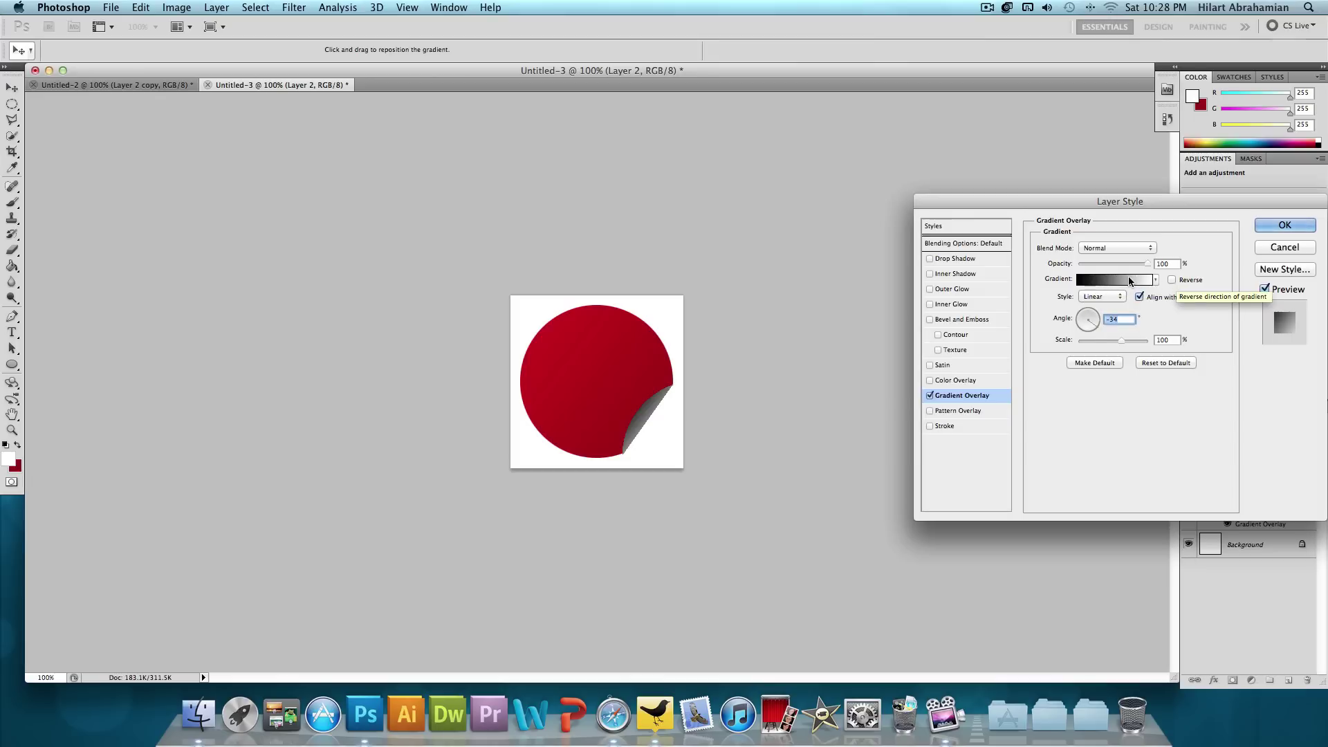
pyautogui.click(1172, 280)
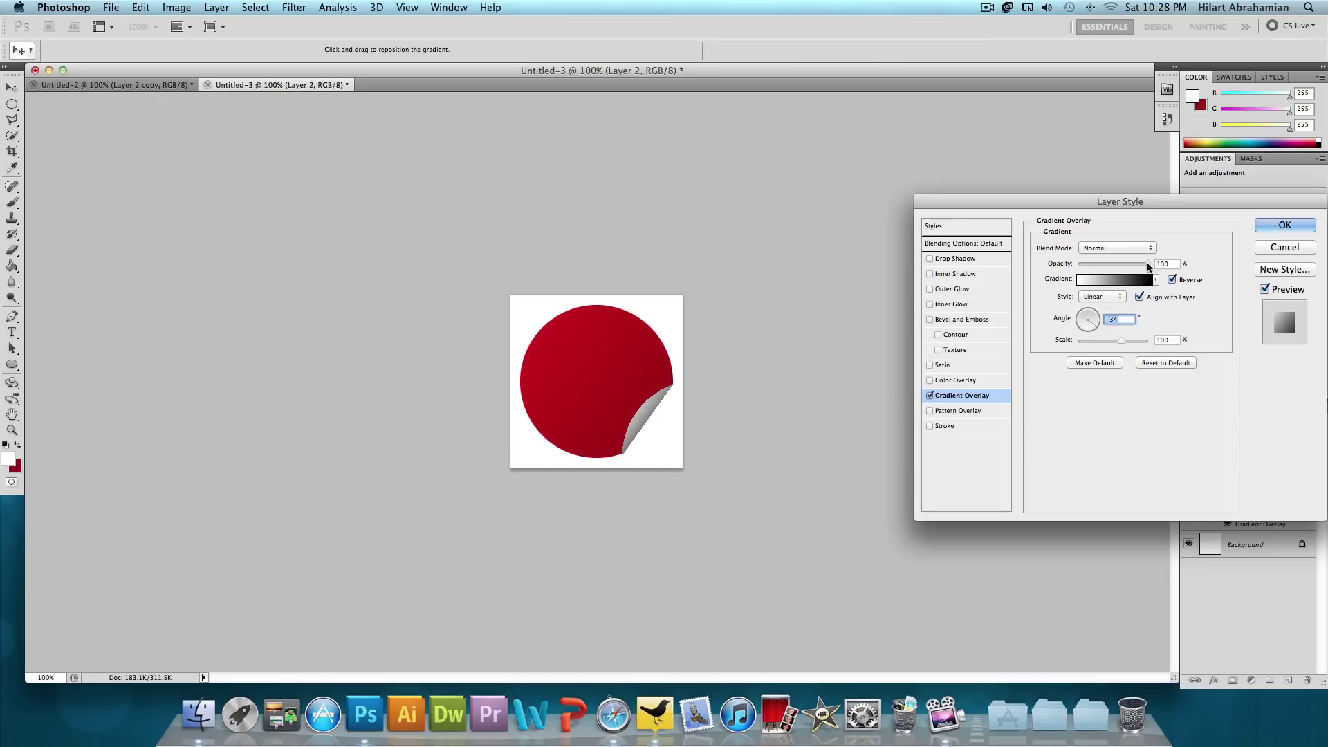
pyautogui.moveTo(1149, 264); pyautogui.dragTo(1101, 263)
pyautogui.moveTo(1122, 342); pyautogui.dragTo(1084, 346)
pyautogui.click(1265, 225)
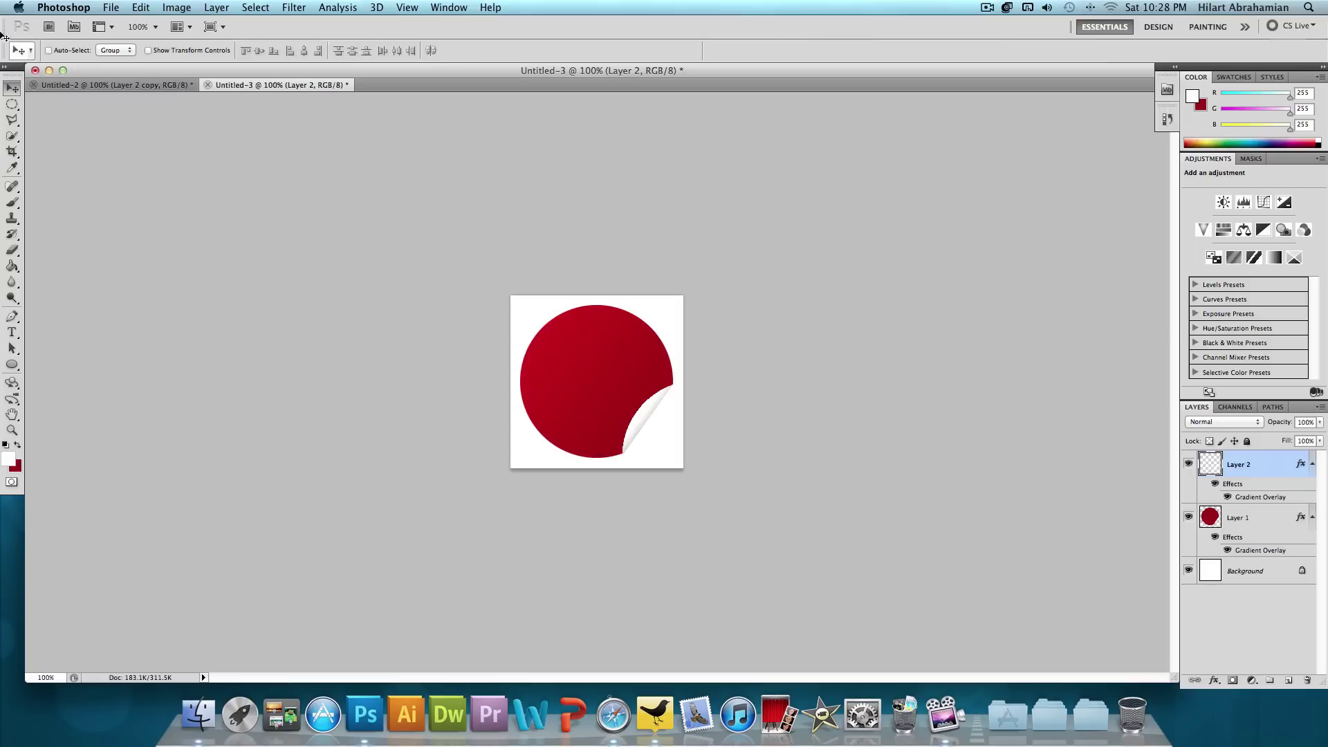
pyautogui.click(48, 71)
pyautogui.click(721, 321)
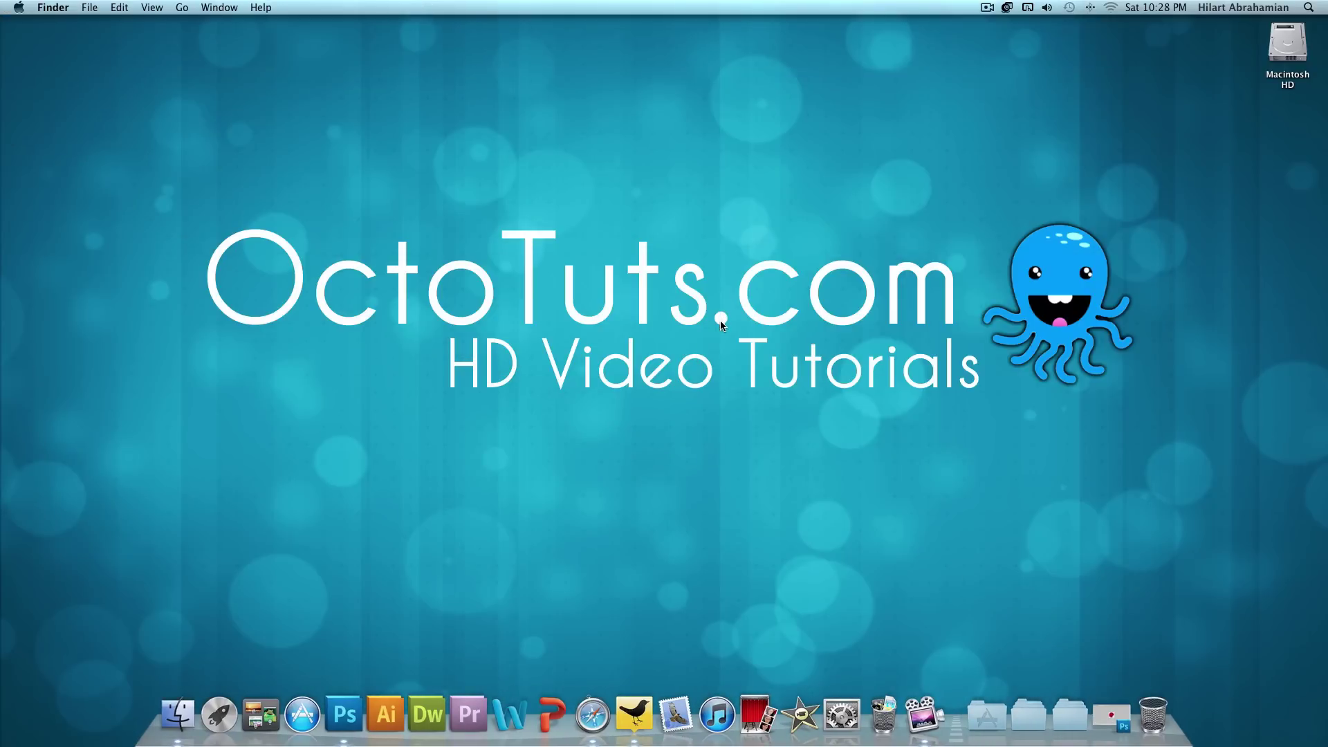